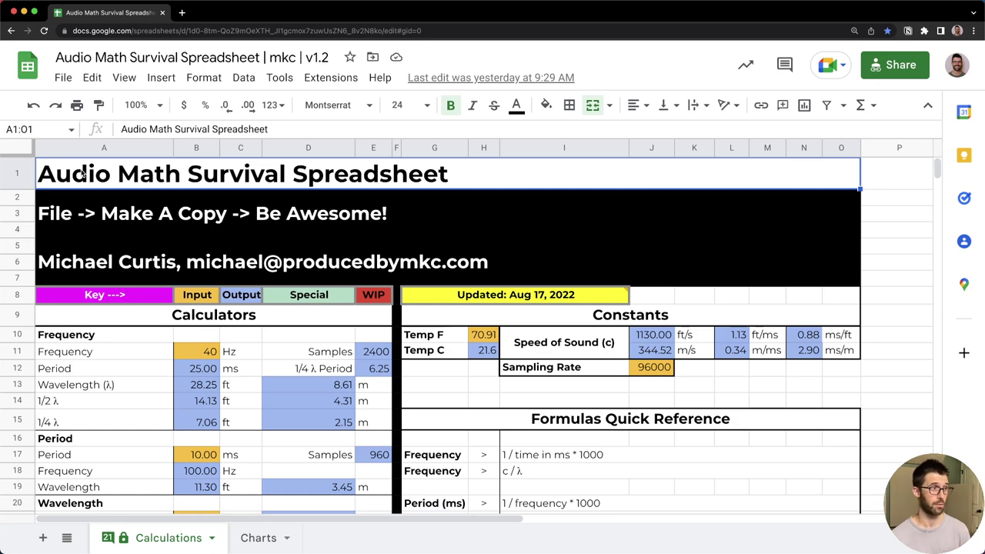
left_click(117, 367)
scroll(119, 359, "down", 5)
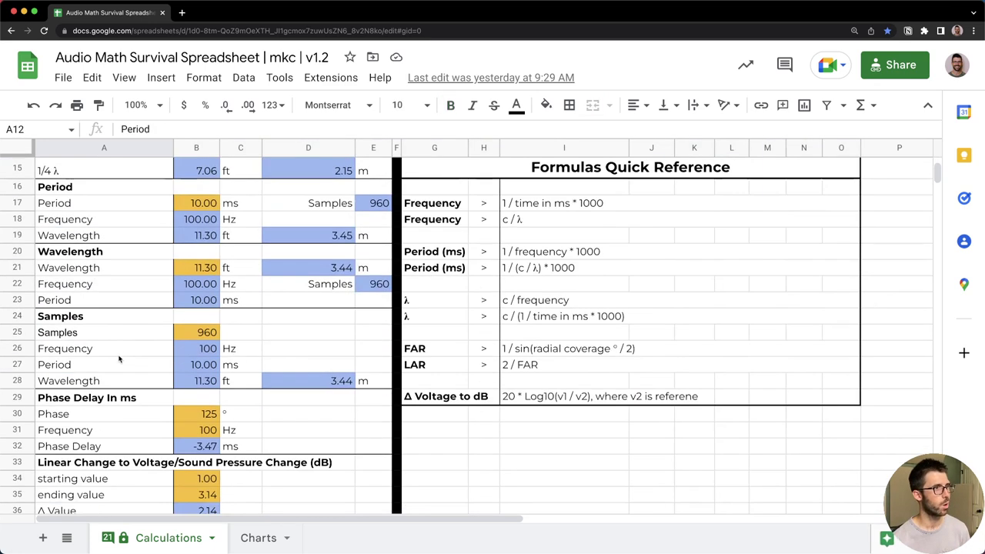
scroll(120, 360, "up", 4)
left_click(195, 306)
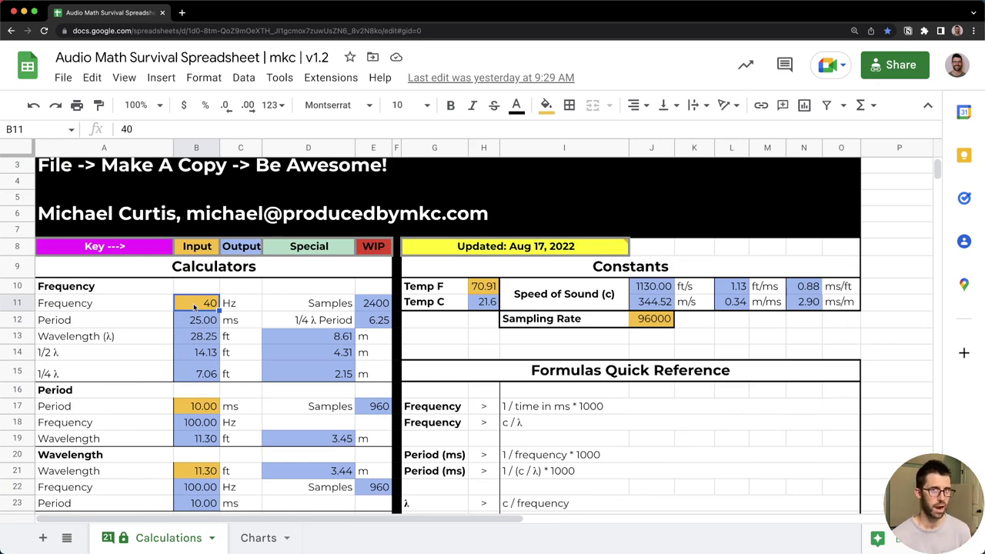
scroll(195, 307, "down", 5)
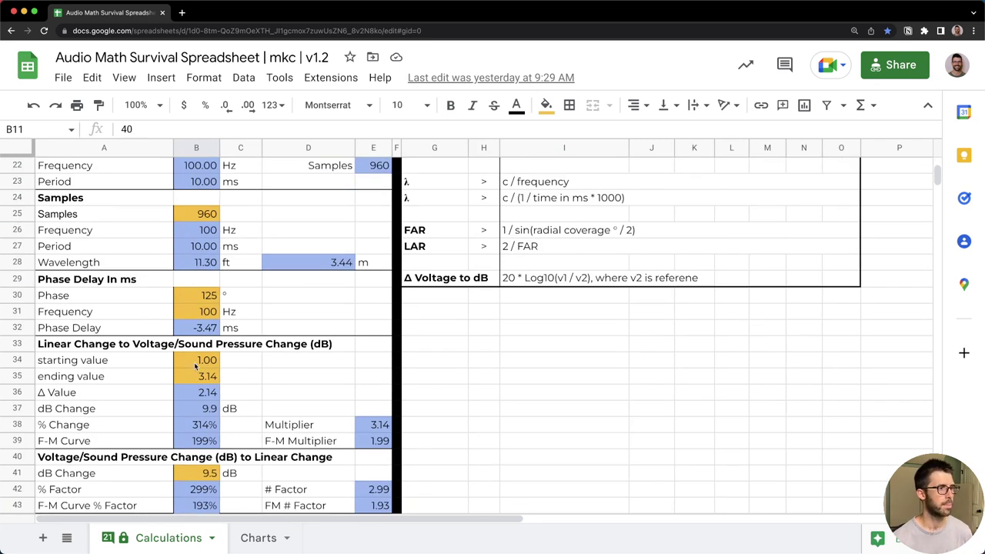
left_click(141, 392)
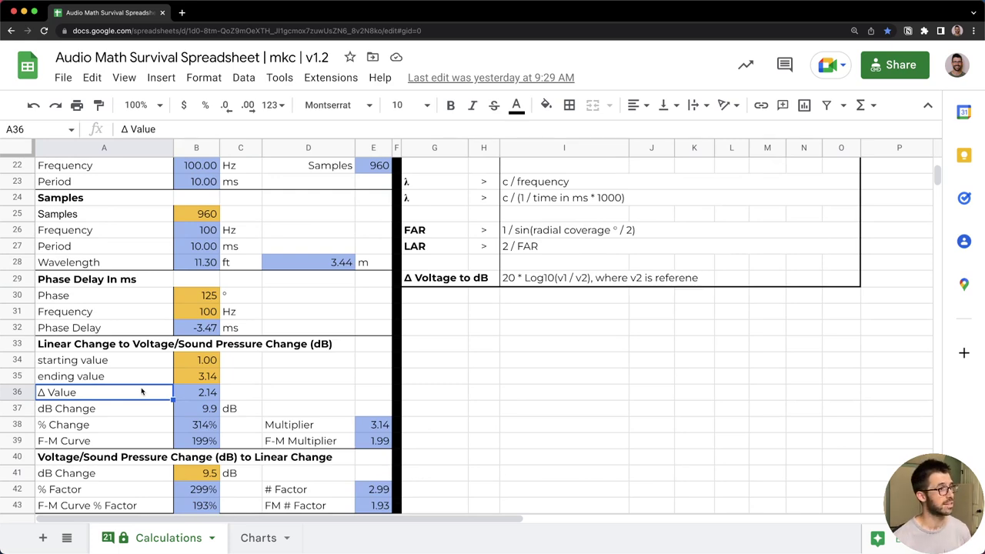
scroll(142, 389, "down", 1)
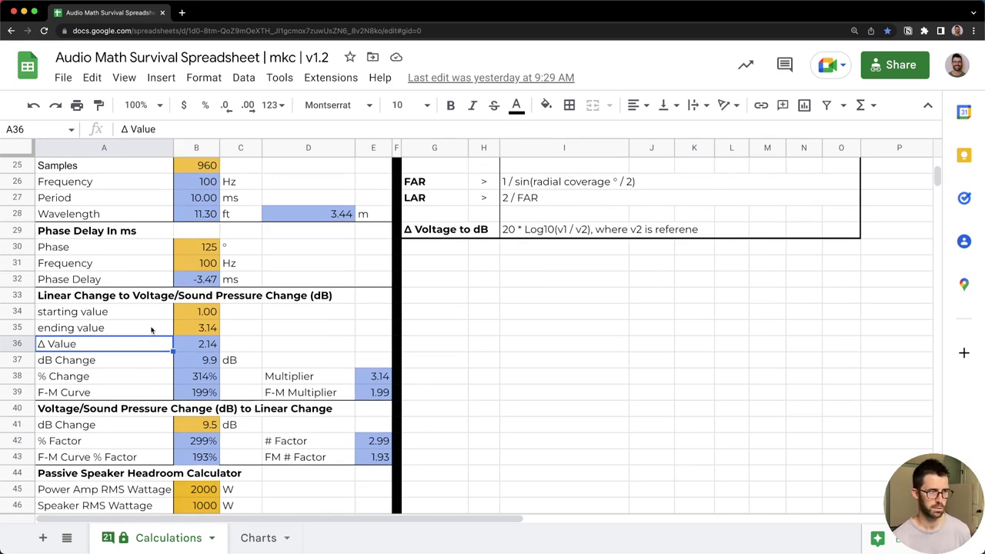
scroll(153, 335, "down", 5)
left_click(178, 346)
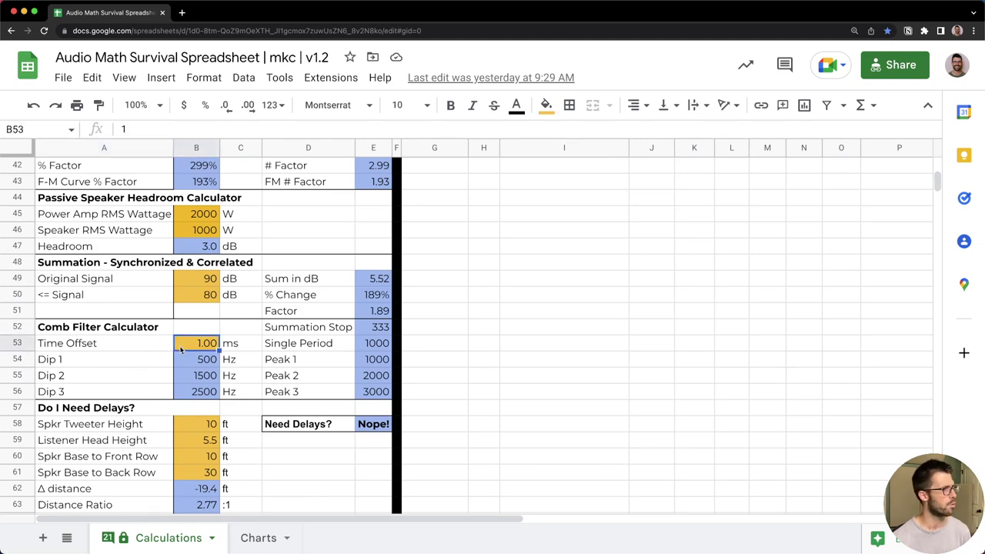
scroll(181, 363, "down", 2)
left_click(198, 329)
scroll(198, 346, "down", 6)
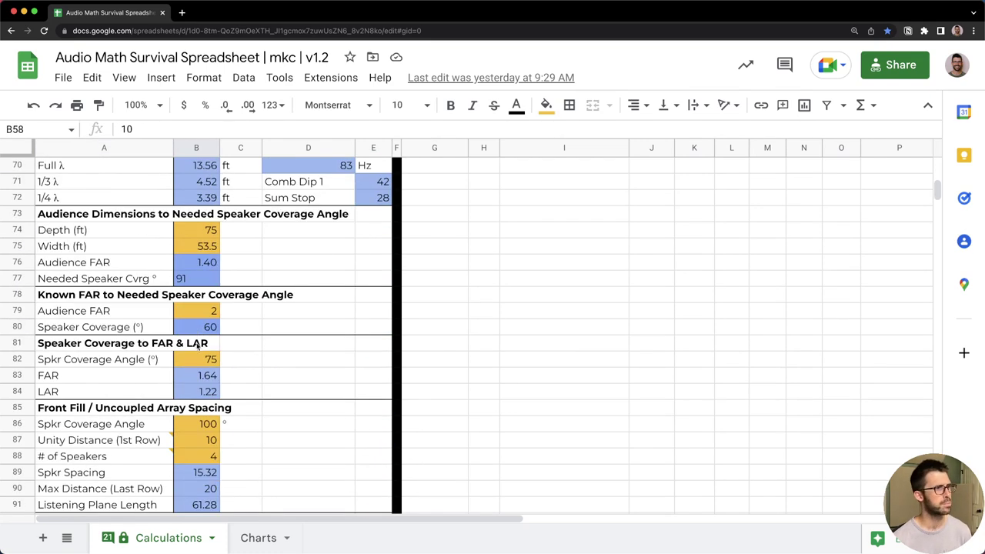
left_click(190, 426)
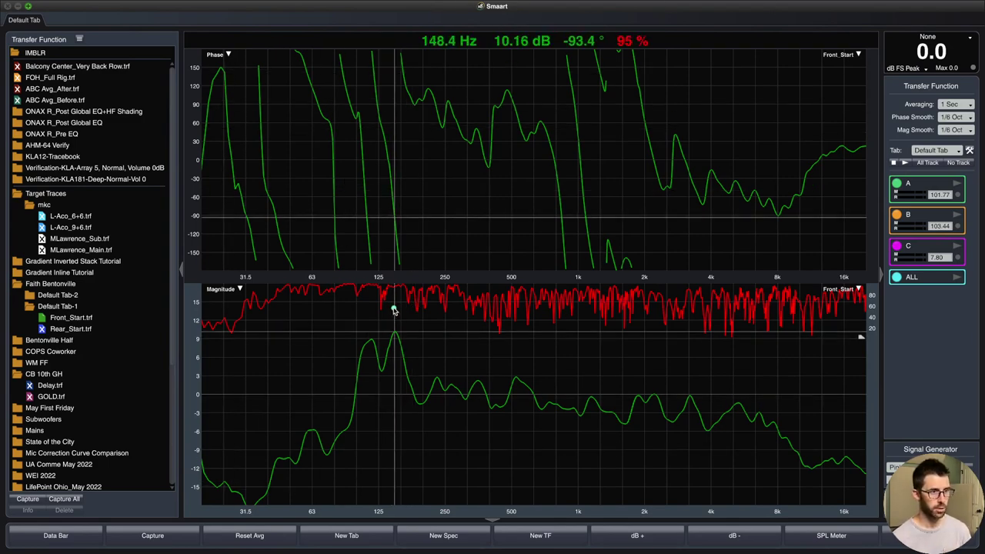
- Outline the Front_Start magnitude plot and mark its flat stretch from about 200 Hz to 7.5 kHz
left_click_drag(188, 279, 878, 500)
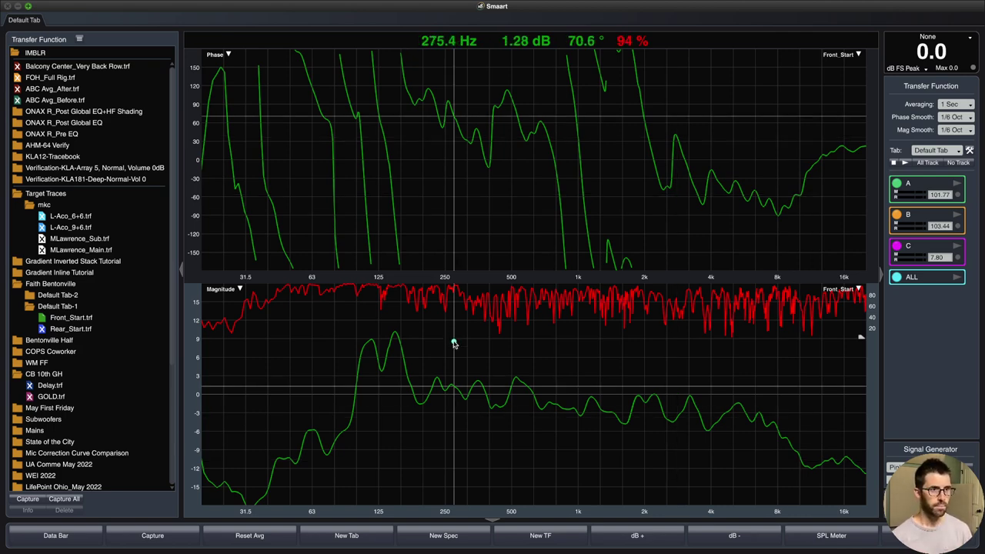
left_click_drag(440, 396, 773, 398)
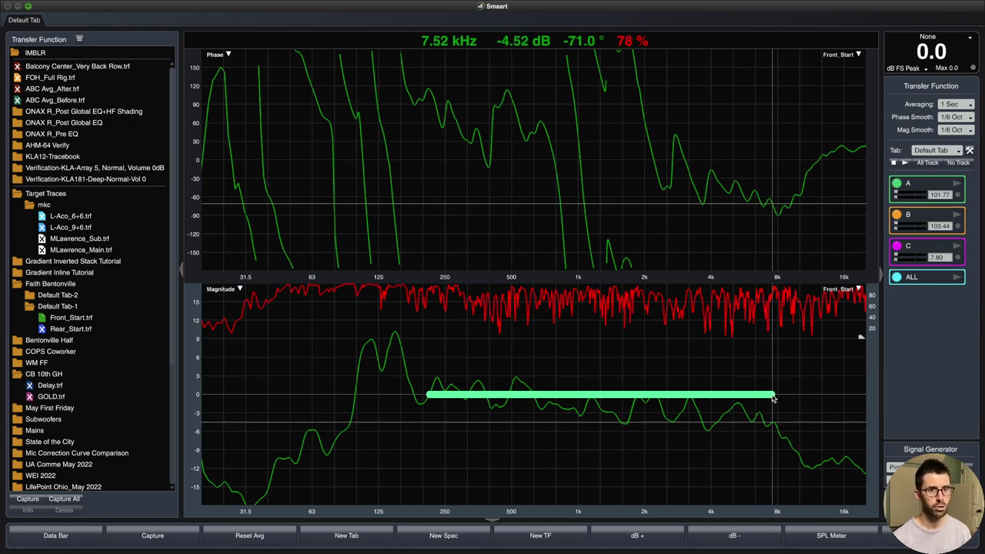
left_click_drag(773, 398, 774, 398)
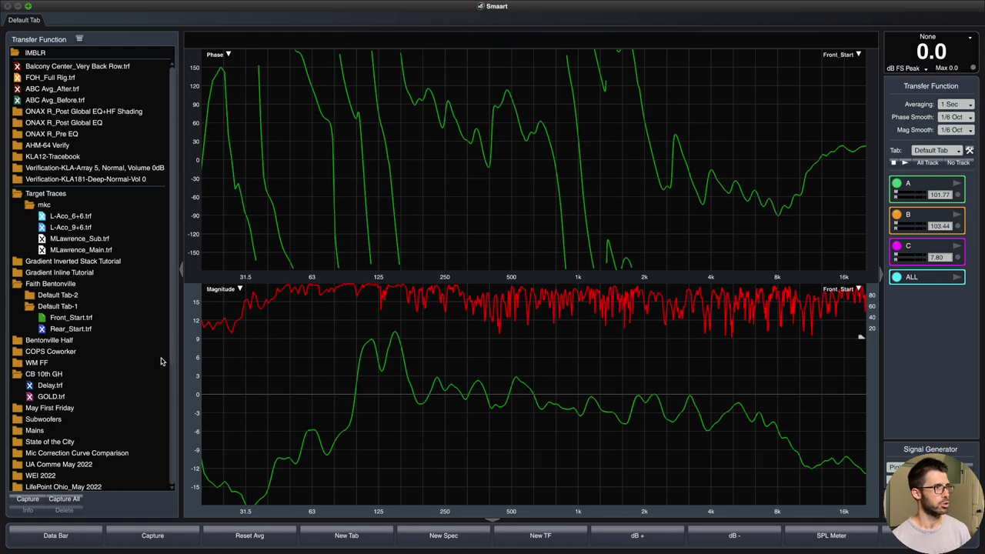
left_click(45, 319)
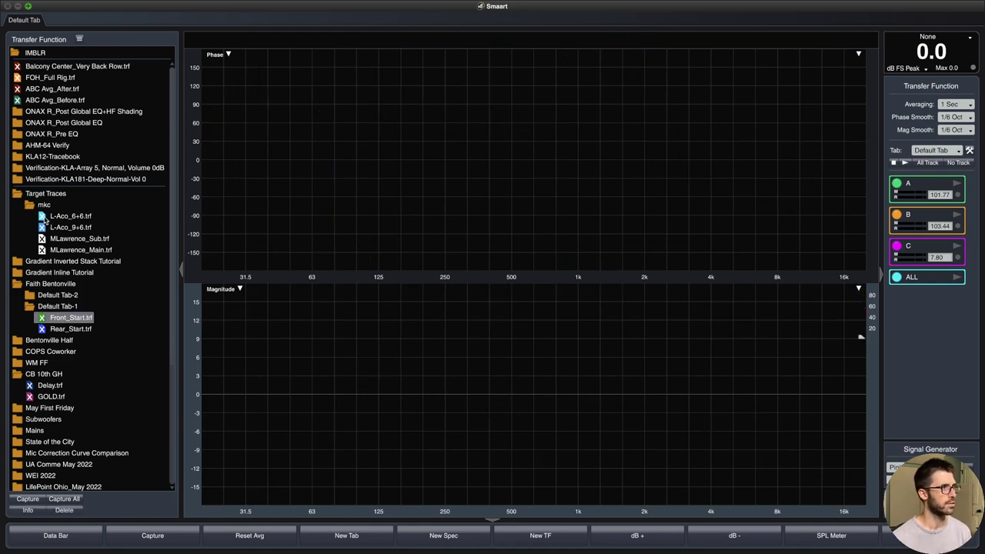
left_click(42, 216)
left_click(42, 227)
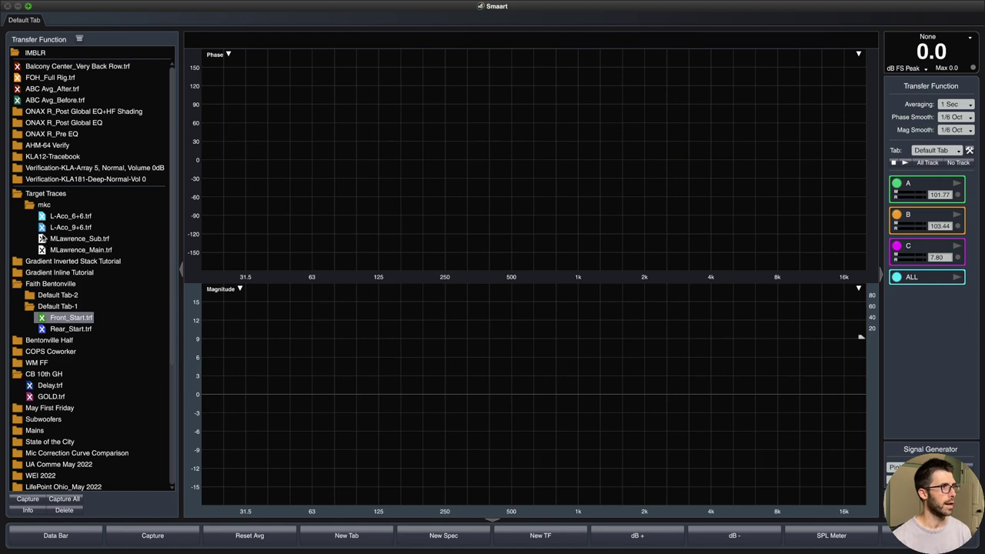
left_click(42, 238)
left_click(41, 250)
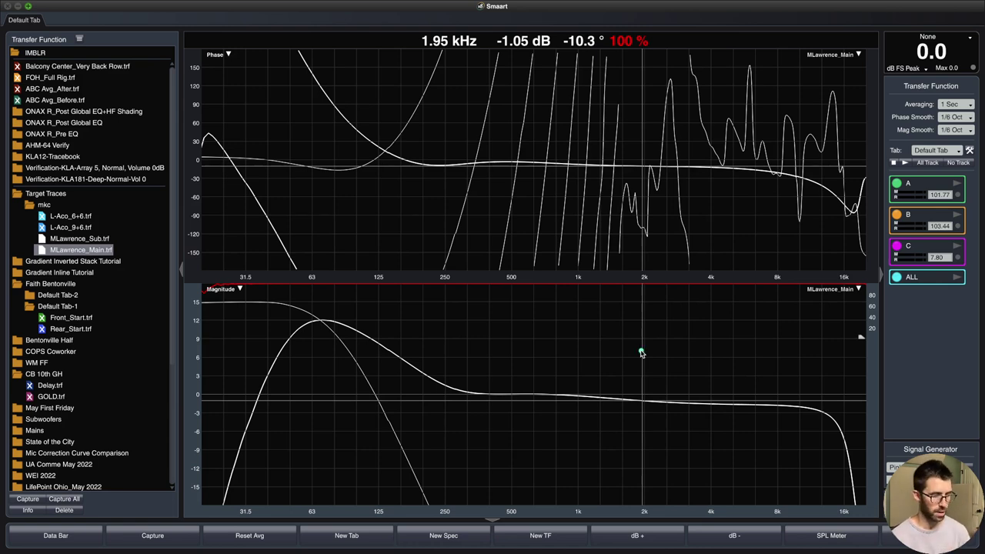
- Annotate the MLawrence target: box the rise below ~270 Hz and arrow the flat trace to 13.2 kHz
left_click(641, 353)
left_click_drag(204, 302, 452, 392)
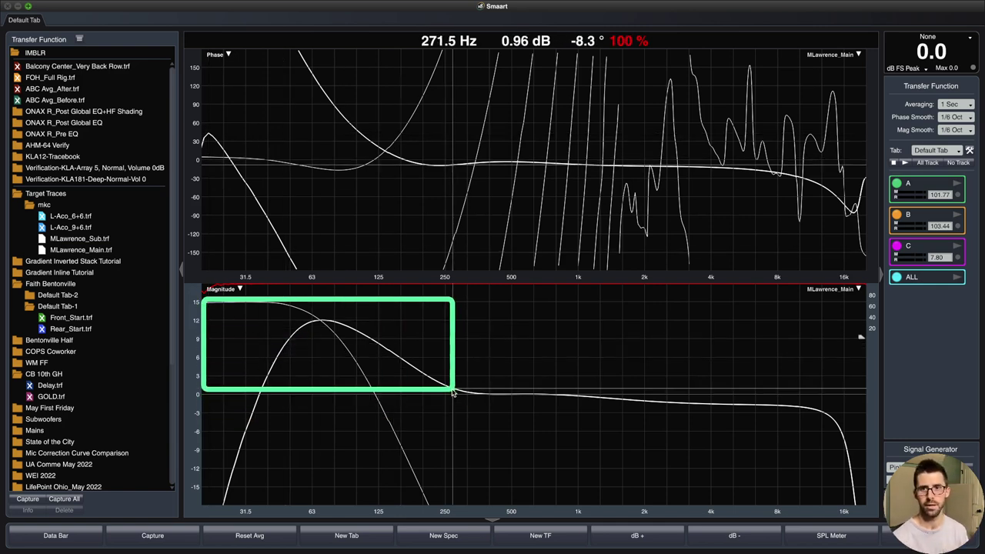
left_click_drag(452, 391, 453, 392)
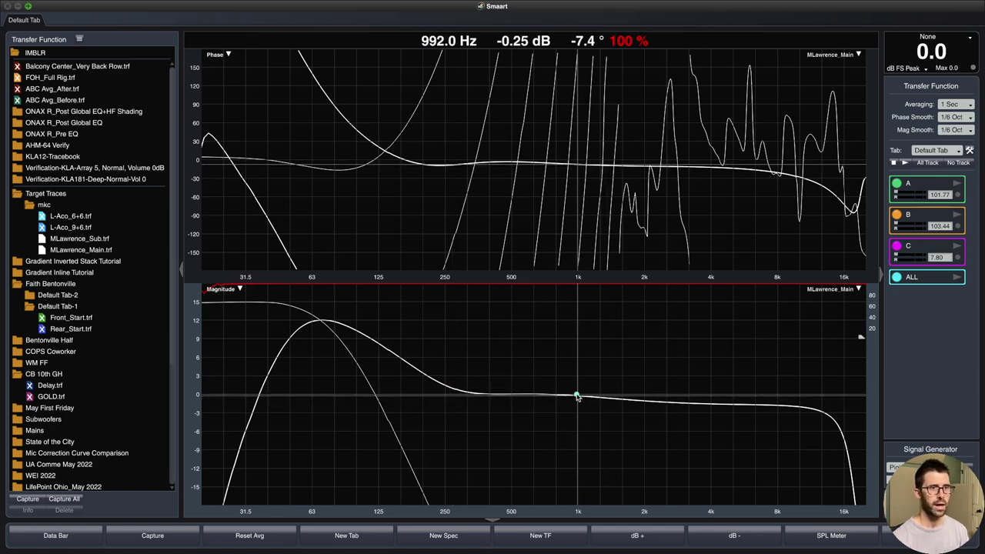
mouse_move(577, 396)
left_mouse_down()
mouse_move(827, 412)
mouse_move(863, 500)
left_mouse_up()
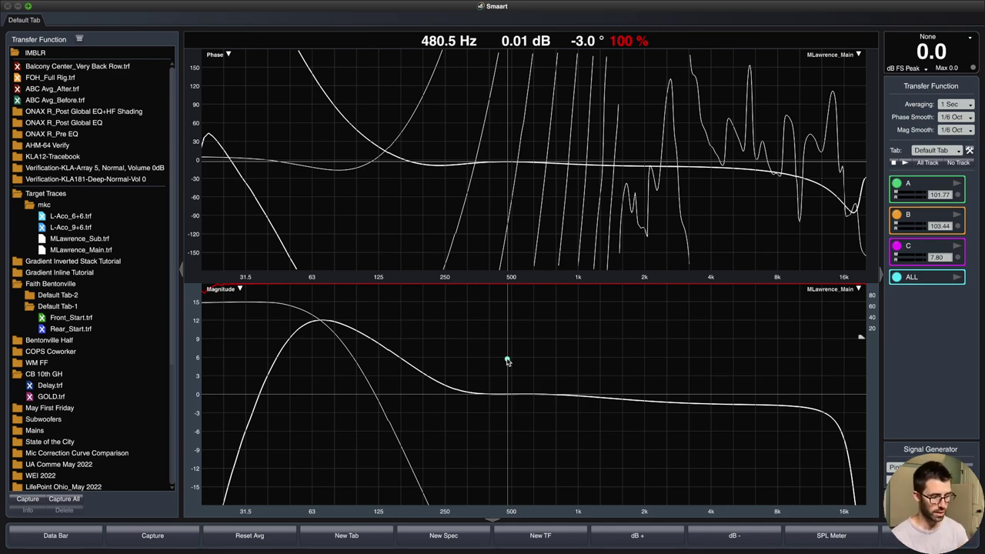
left_click_drag(214, 398, 873, 399)
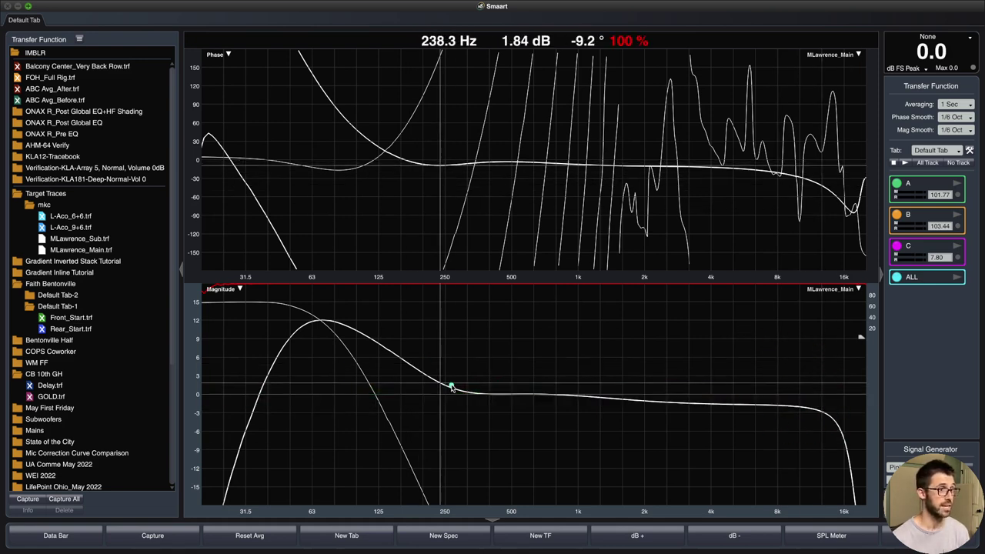
mouse_move(462, 391)
left_mouse_down()
mouse_move(289, 308)
mouse_move(200, 308)
left_mouse_up()
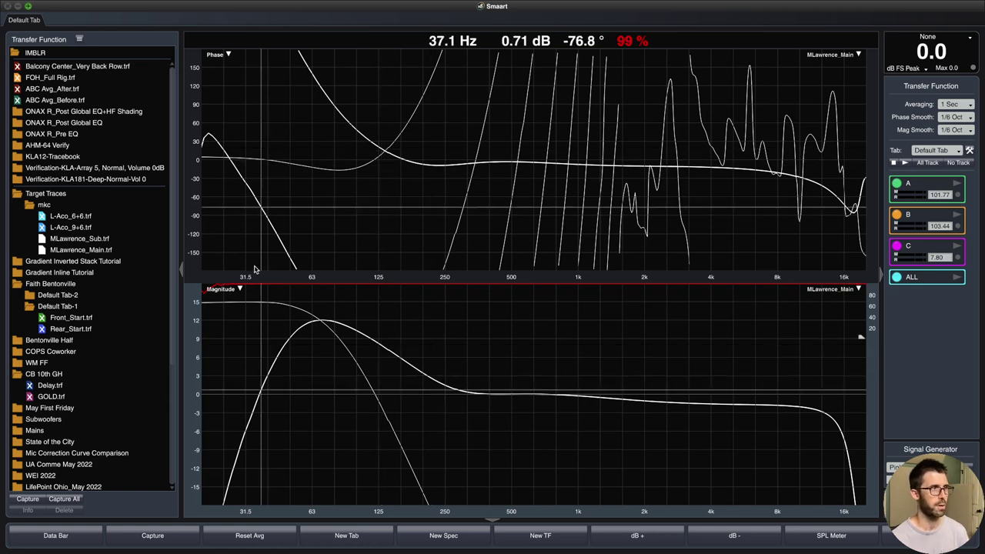
- Swap the MLawrence traces for L-Aco_6+6 and mark its rise from 1 kHz down to 72 Hz
left_click(42, 239)
left_click(41, 251)
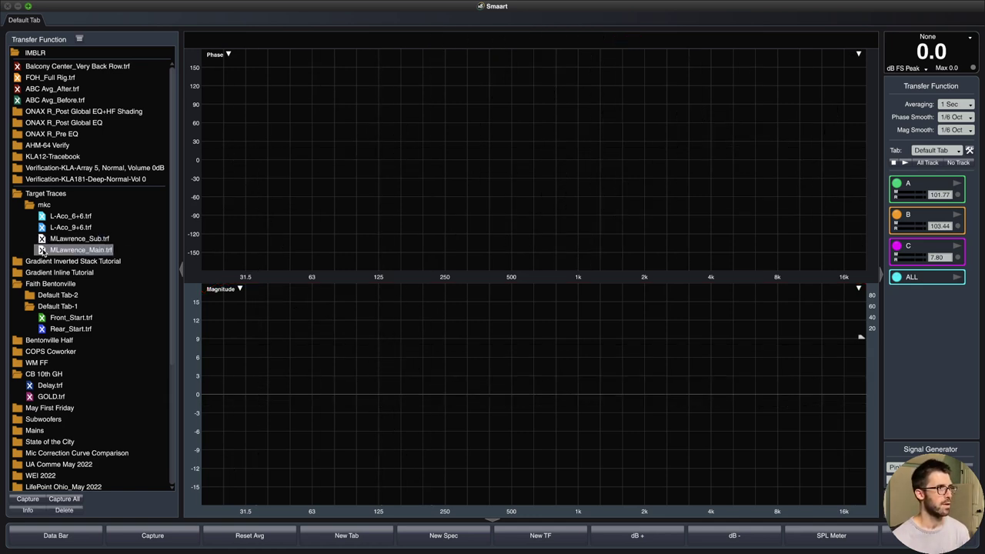
left_click(42, 217)
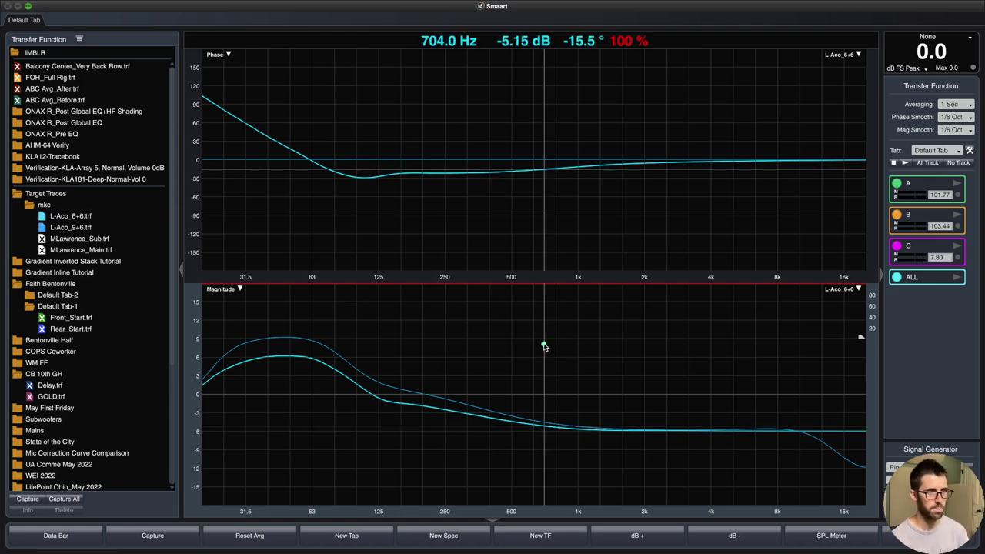
mouse_move(581, 429)
left_mouse_down()
mouse_move(534, 411)
mouse_move(380, 389)
mouse_move(325, 356)
left_mouse_up()
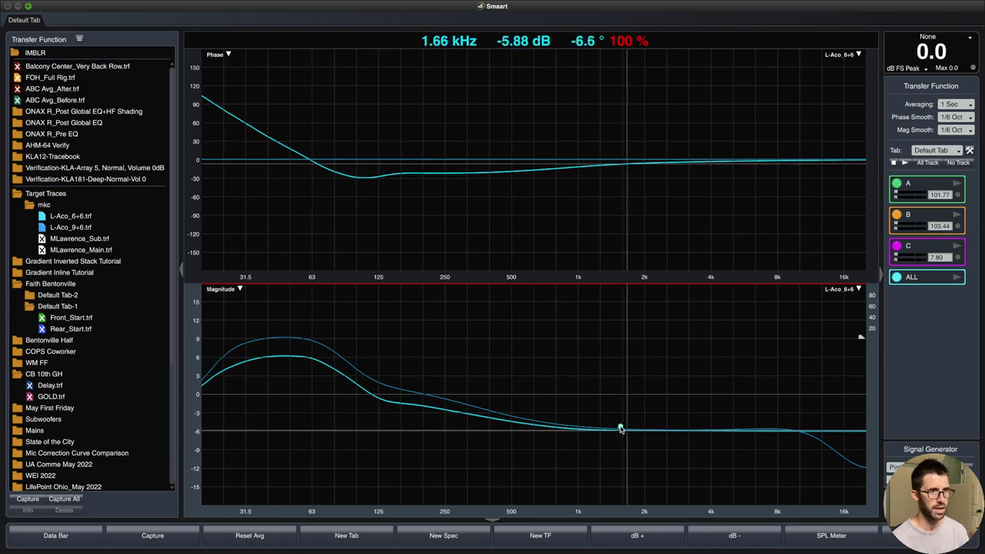
mouse_move(602, 427)
left_mouse_down()
mouse_move(325, 368)
mouse_move(299, 337)
left_mouse_up()
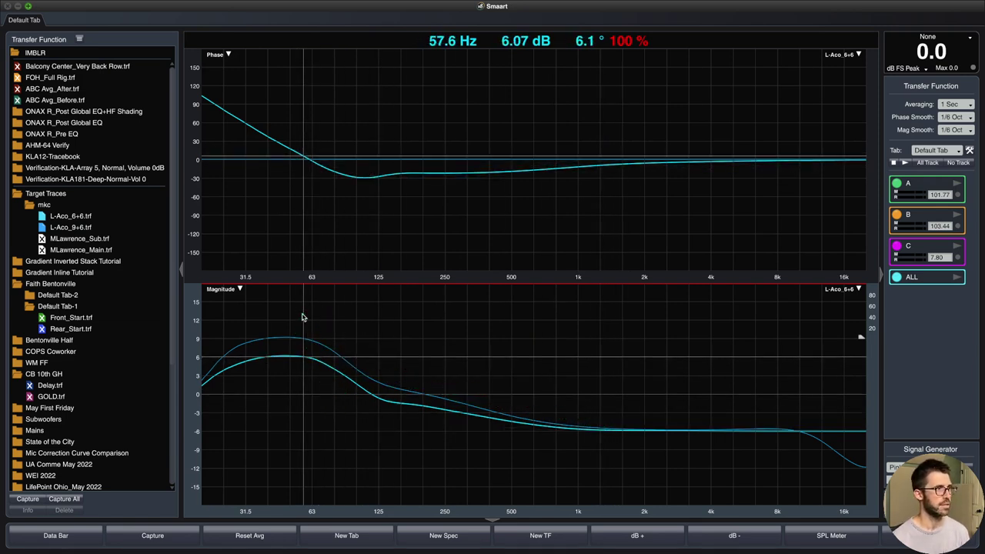
- Hide L-Aco_6+6, mark the 9+6 curve's rise toward 115 Hz, then hide L-Aco_9+6
left_click(72, 216)
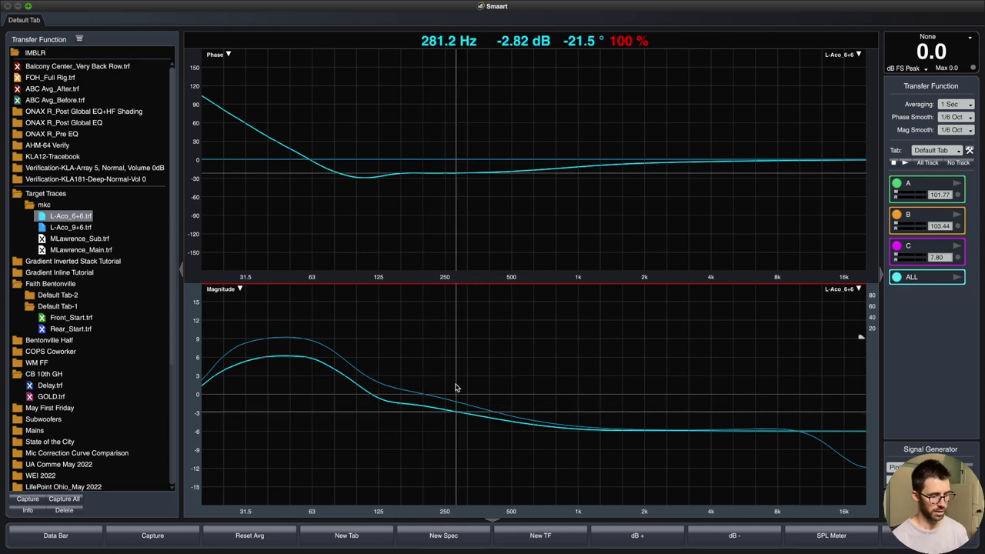
mouse_move(578, 431)
left_mouse_down()
mouse_move(374, 396)
mouse_move(292, 350)
left_mouse_up()
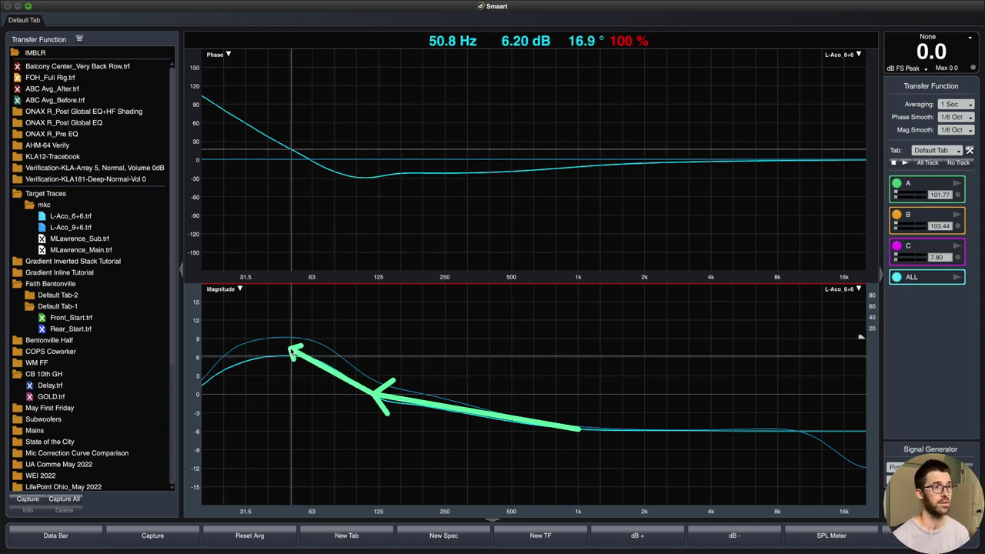
left_click(44, 219)
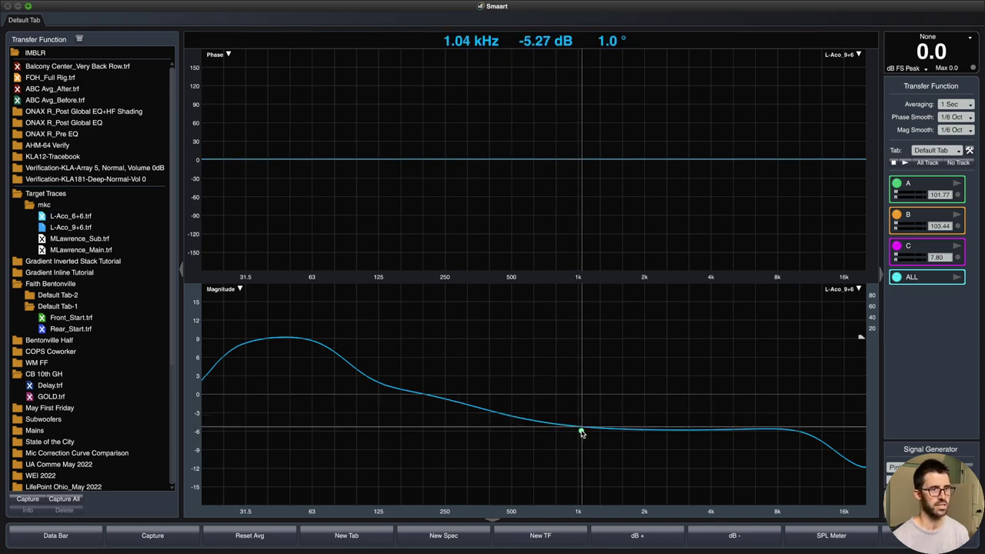
mouse_move(581, 429)
left_mouse_down()
mouse_move(378, 387)
mouse_move(297, 338)
left_mouse_up()
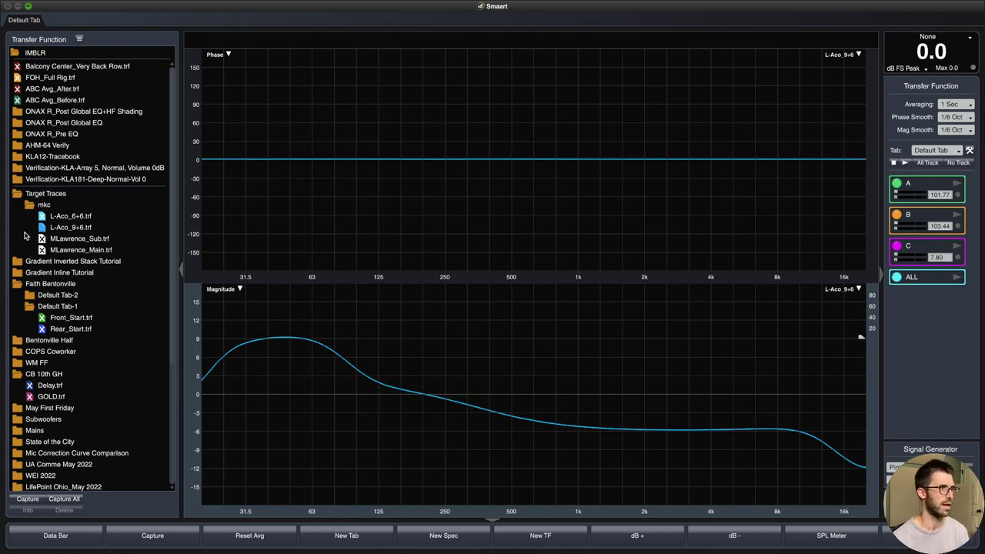
left_click(42, 228)
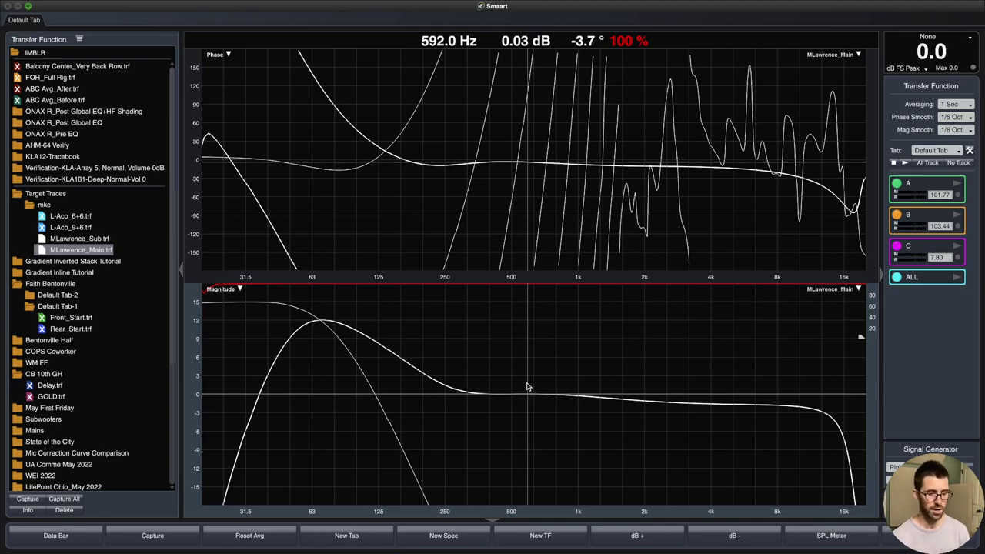
- Bring Spotify to the front from the Dock after abandoning a Spotlight search for 'spot'
key("super+space")
type("spot")
key("Escape")
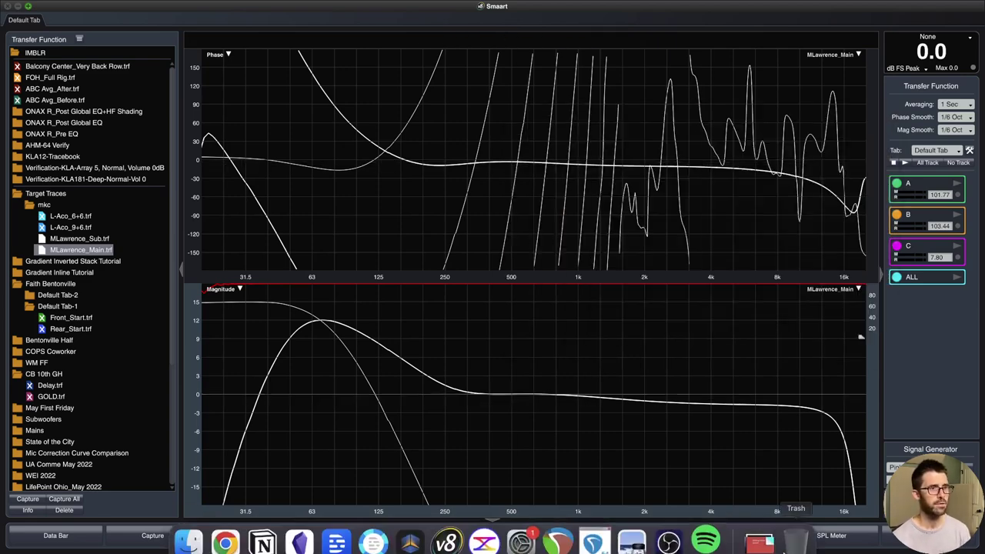
left_click(697, 542)
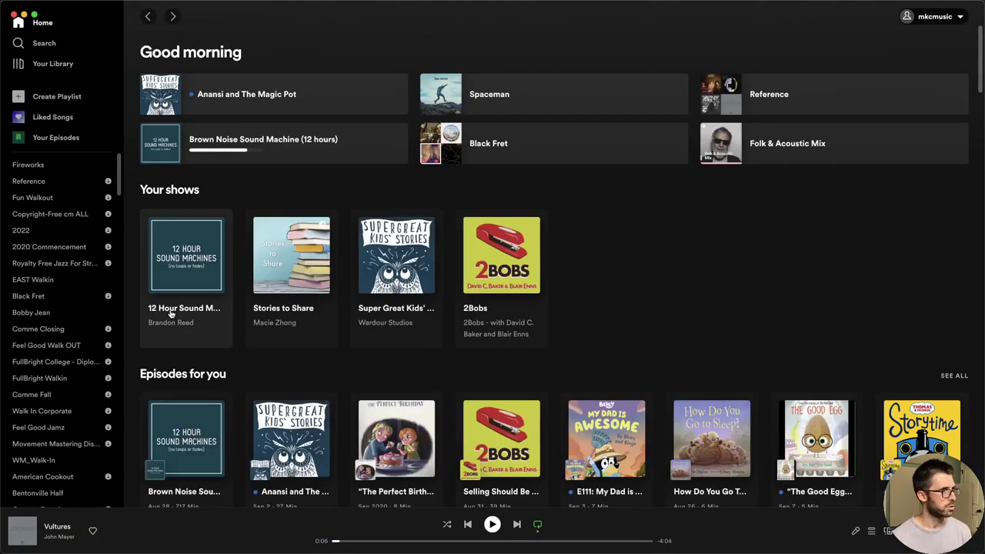
- Browse the nine songs of the Reference playlist, then show all open windows
left_click(31, 181)
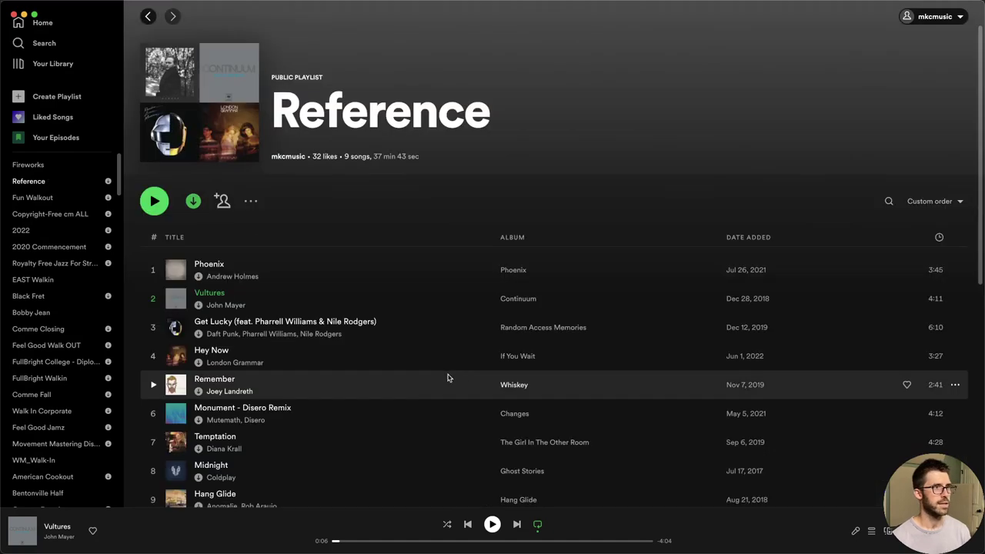
scroll(415, 391, "down", 2)
scroll(398, 295, "up", 1)
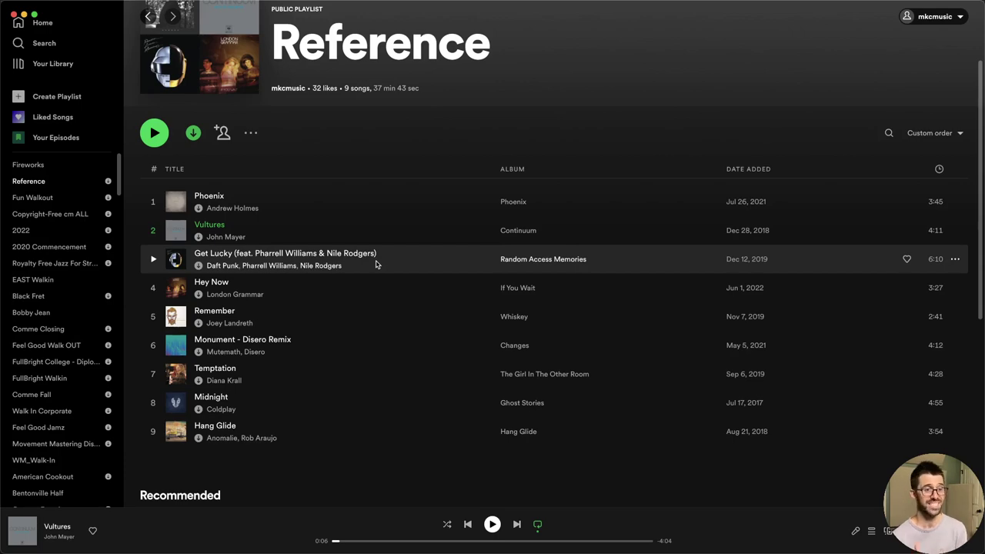
key("ctrl+Up")
- Box the MLawrence_Main HF rolloff, LF end and 1 kHz region, then bring up the LF/HF slope image
left_click(677, 192)
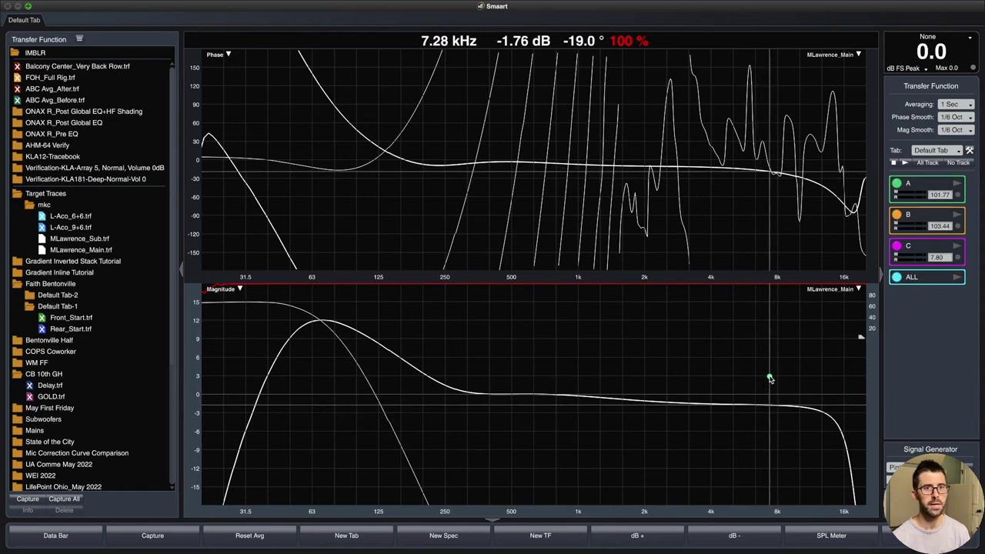
left_click_drag(770, 379, 861, 486)
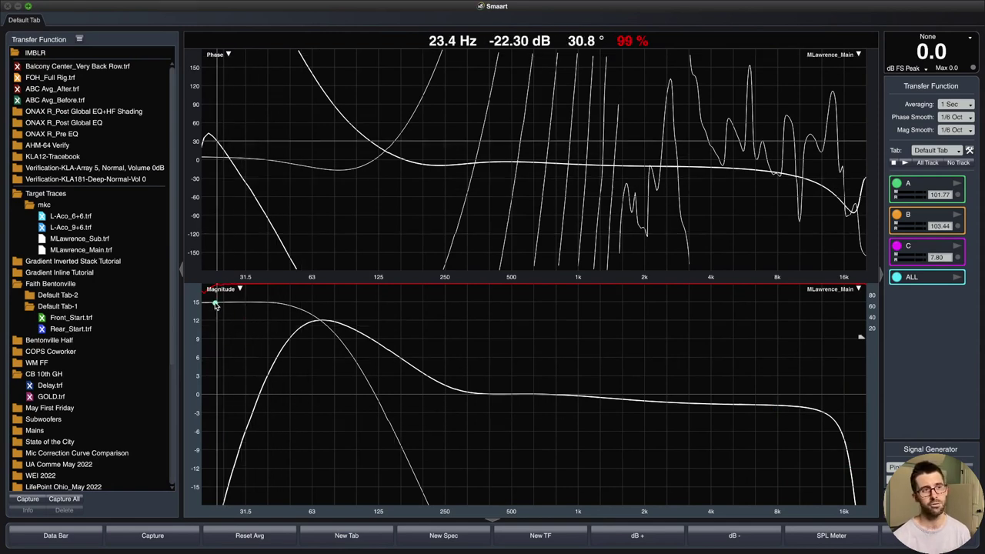
left_click_drag(214, 304, 357, 437)
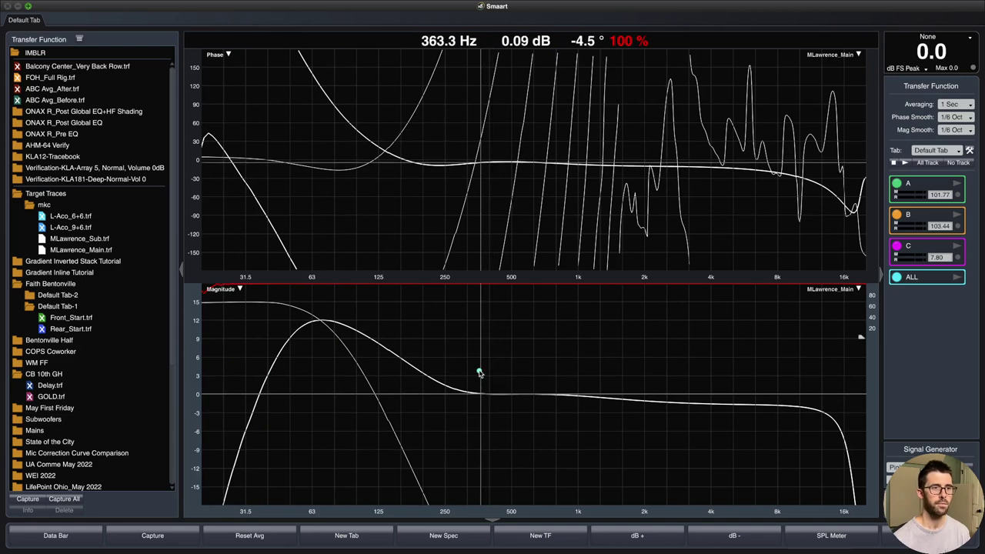
left_click_drag(510, 399, 589, 468)
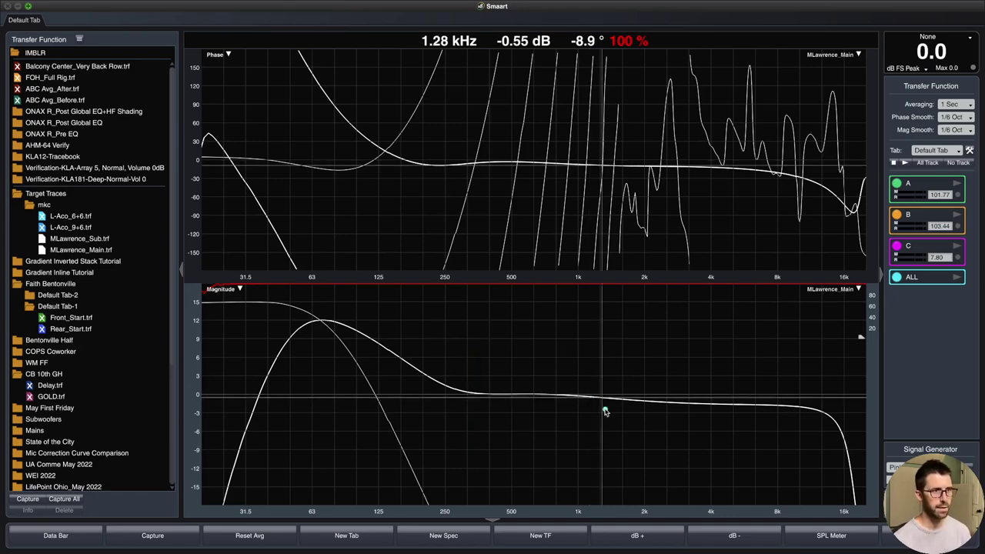
key("ctrl+Up")
left_click(814, 450)
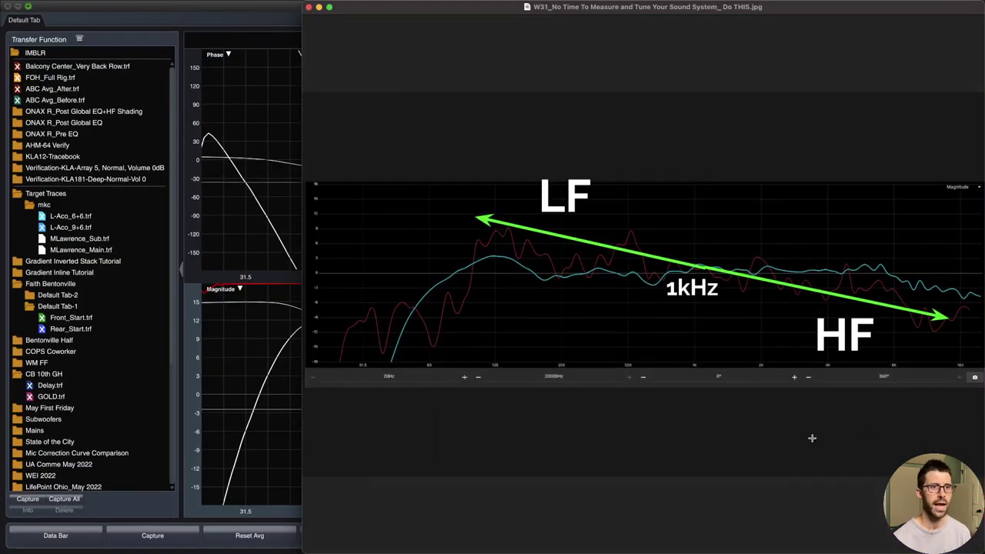
- Zoom the Preview window so the LF/HF slope image fills most of the screen
double_click(506, 8)
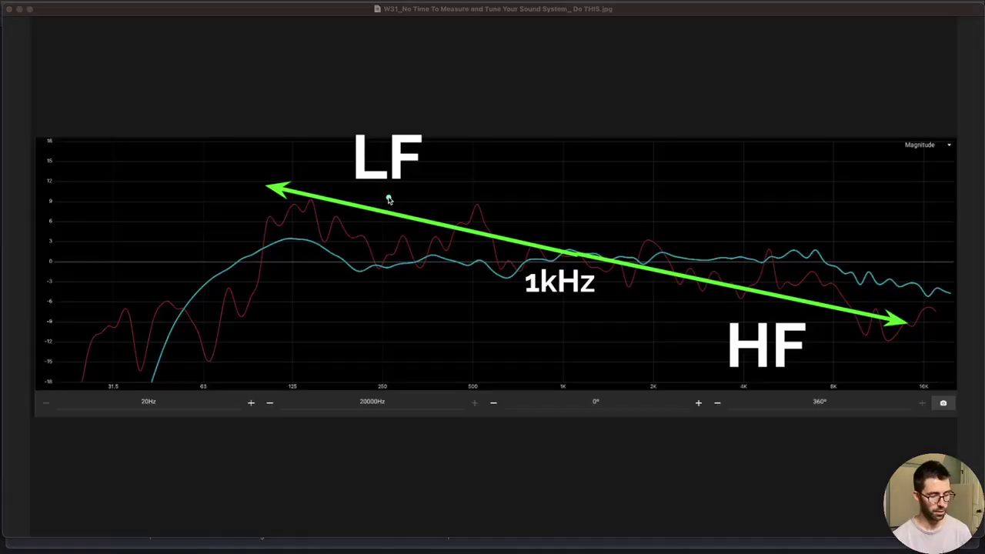
- Draw a box around the graph's low-frequency region, then undo it
left_click_drag(269, 181, 502, 293)
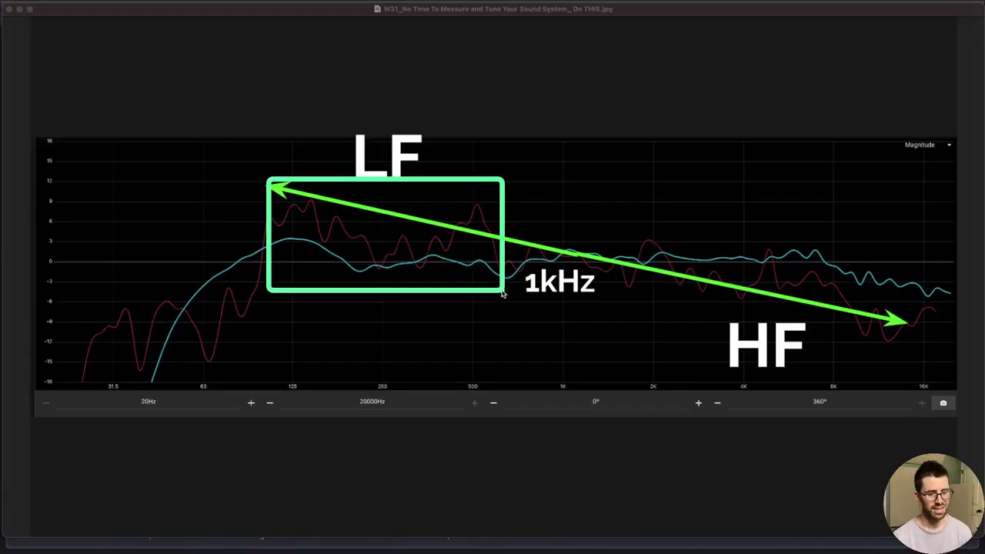
key("super+z")
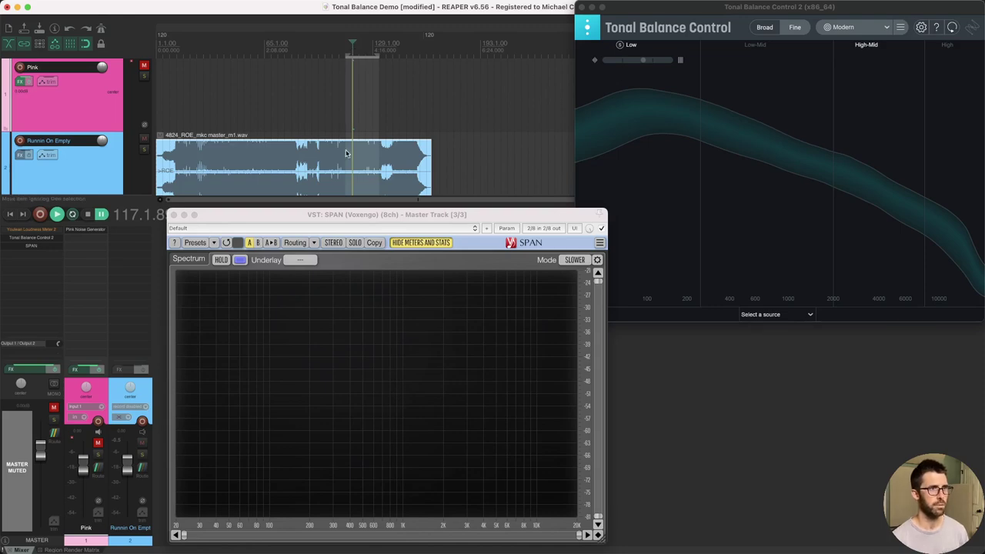
- Bring SPAN and Tonal Balance Control forward and resume playback of Runnin On Empty
left_click(331, 217)
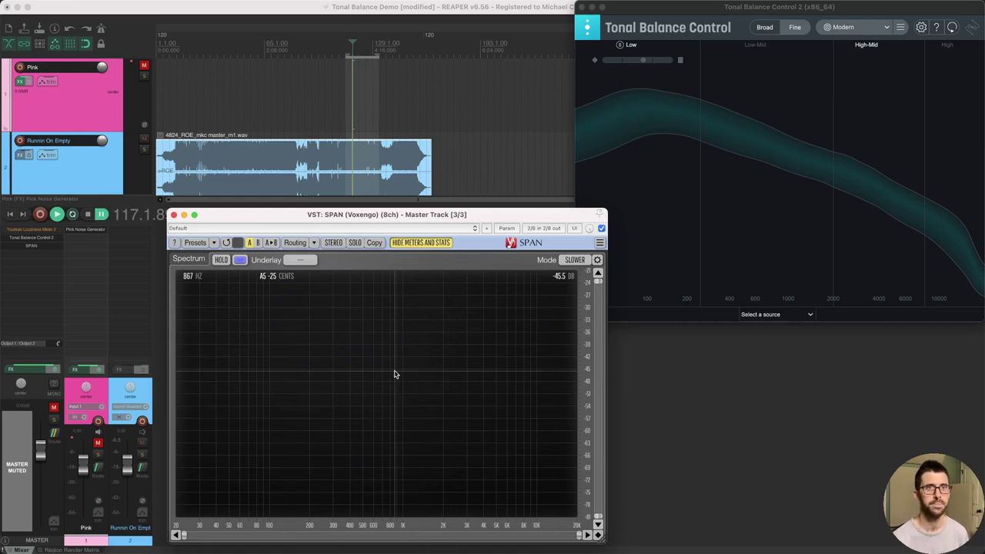
left_click(751, 218)
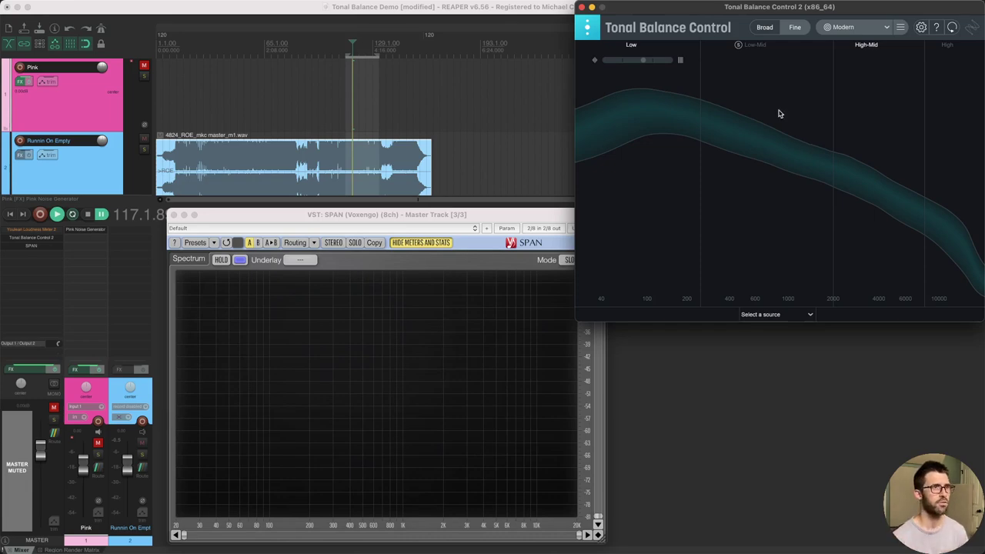
key("space")
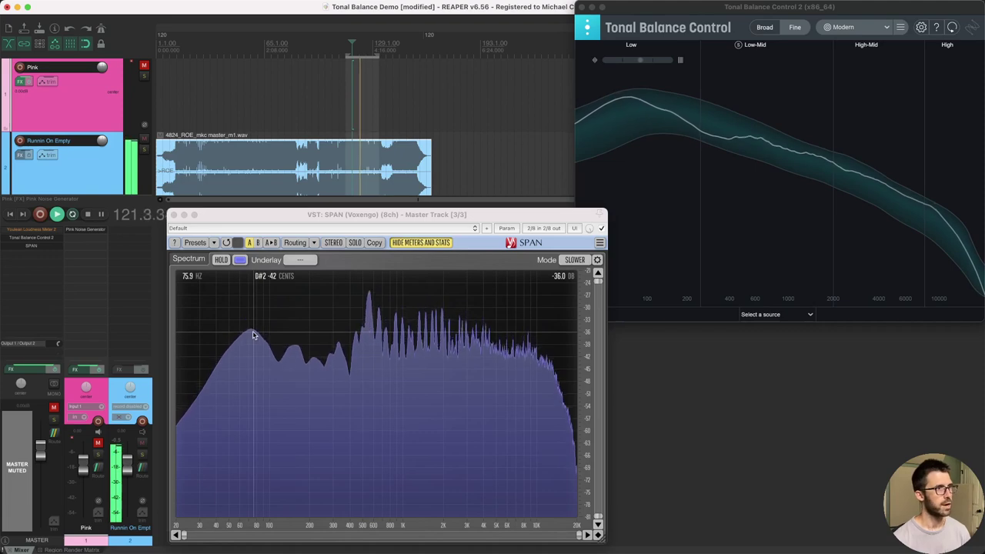
- Switch SPAN's analysis mode to MASTER, then bring Tonal Balance Control back in front
left_click(624, 101)
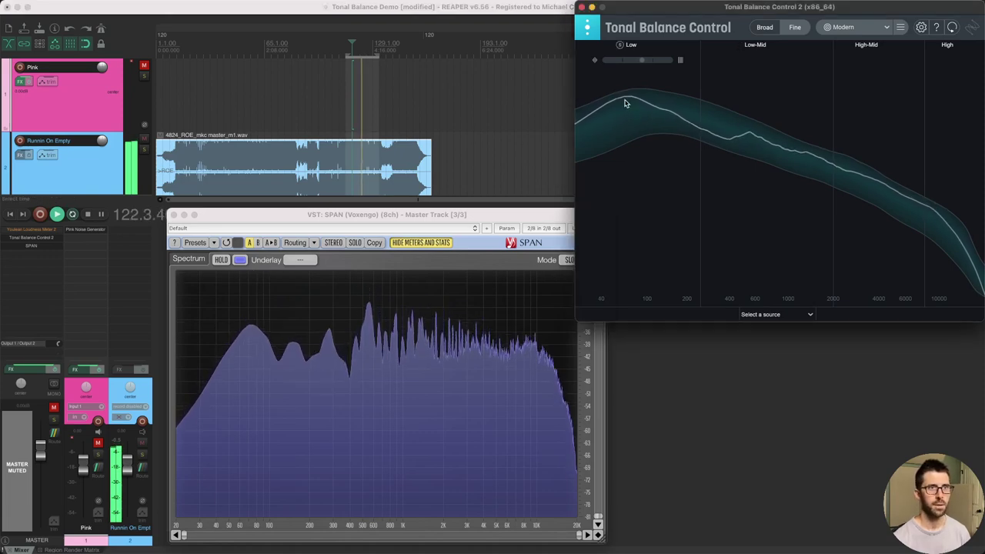
left_click(522, 228)
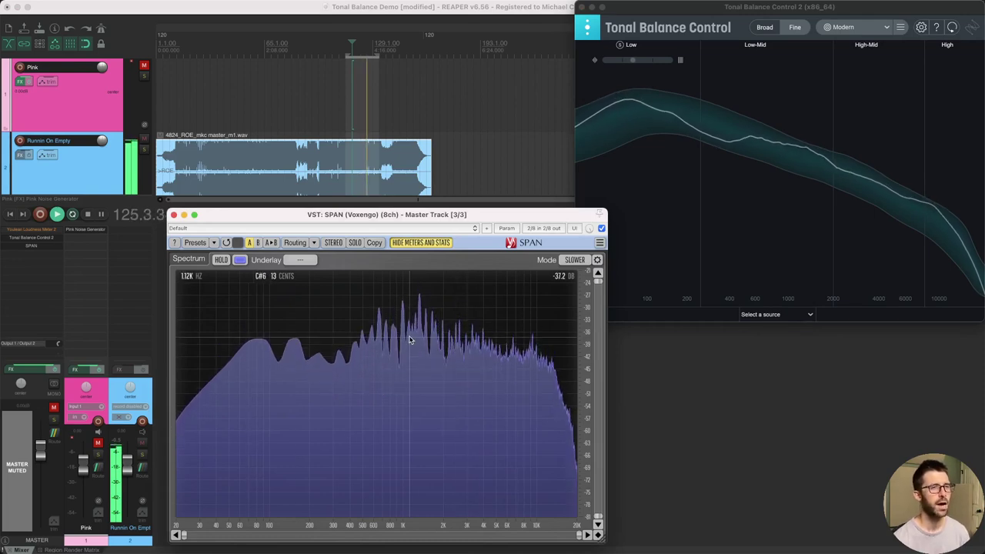
left_click(575, 260)
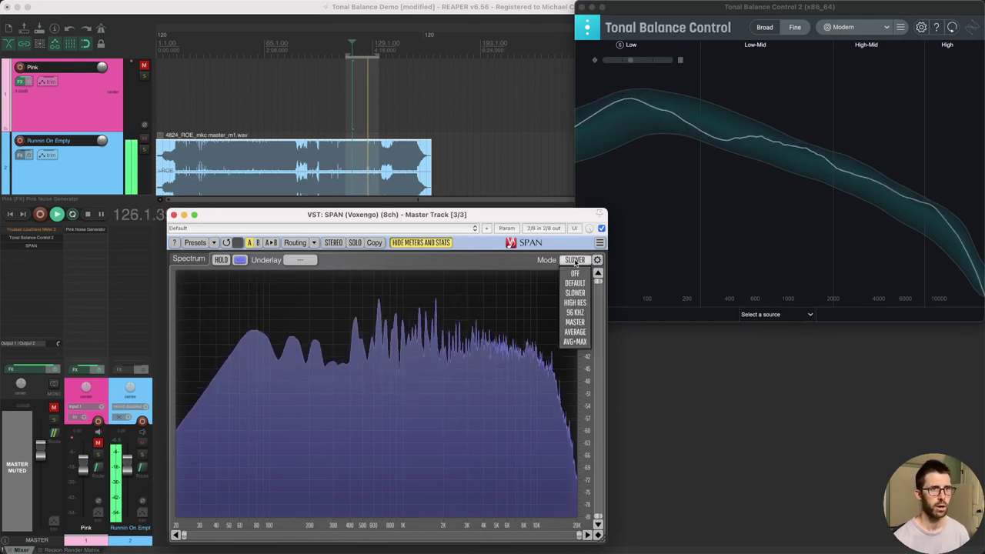
left_click(574, 322)
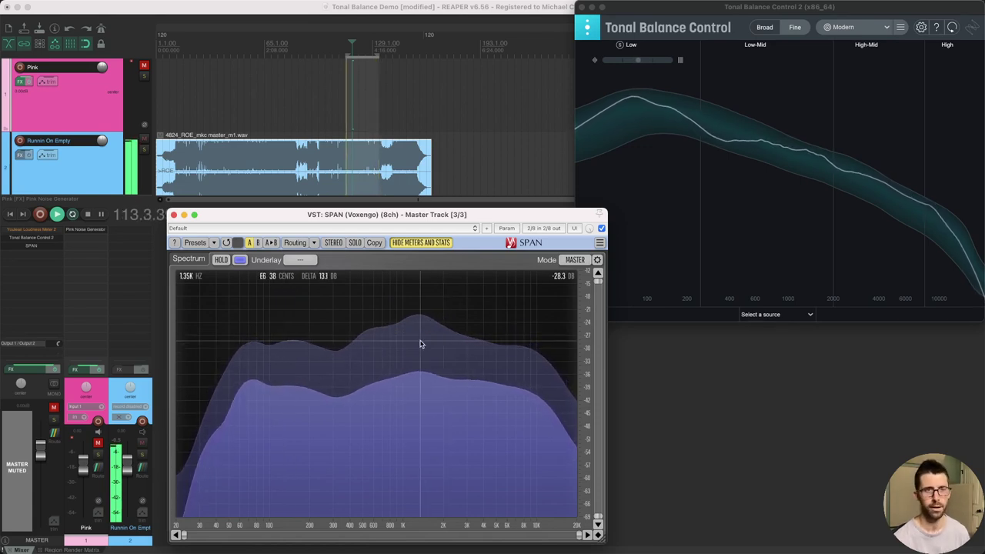
left_click(895, 184)
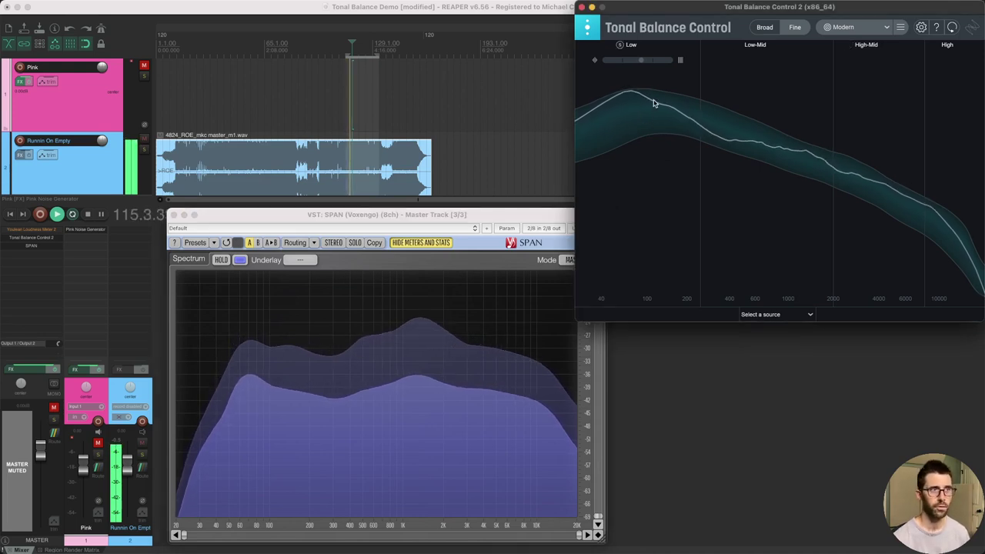
left_click(854, 27)
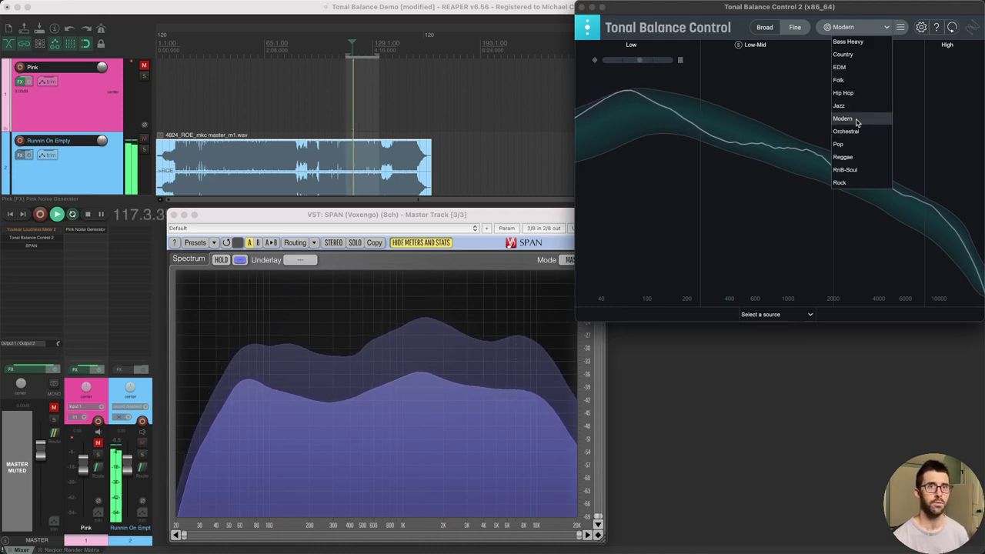
left_click(846, 169)
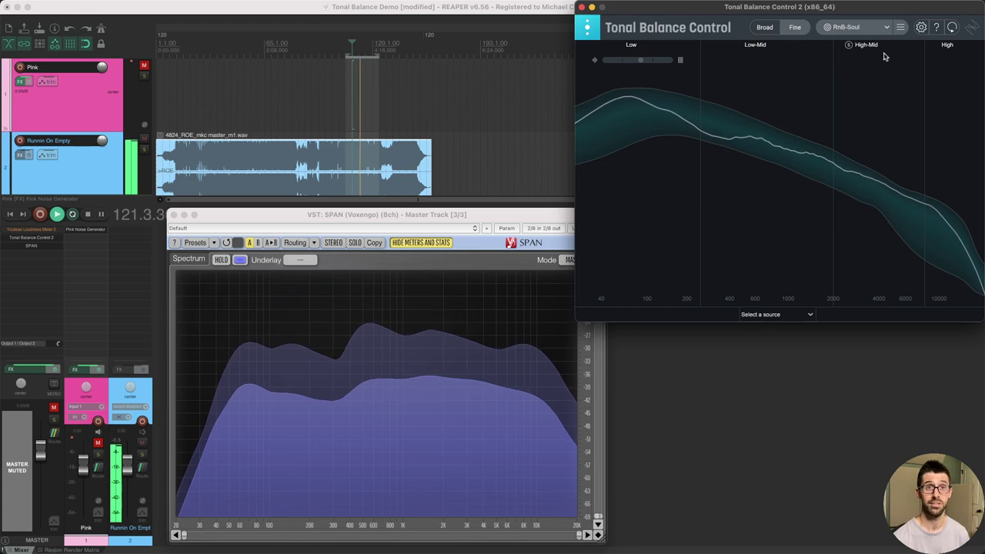
left_click(874, 29)
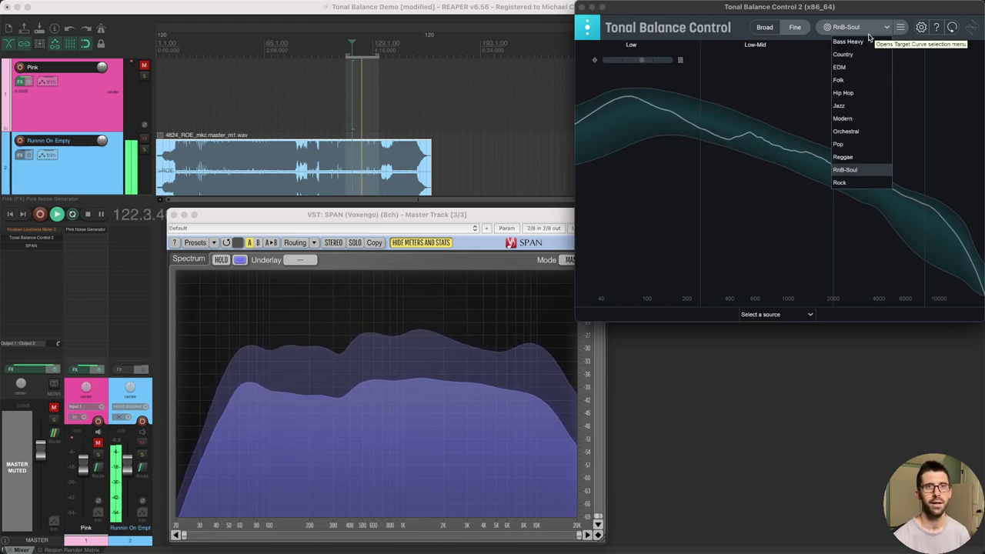
left_click(840, 67)
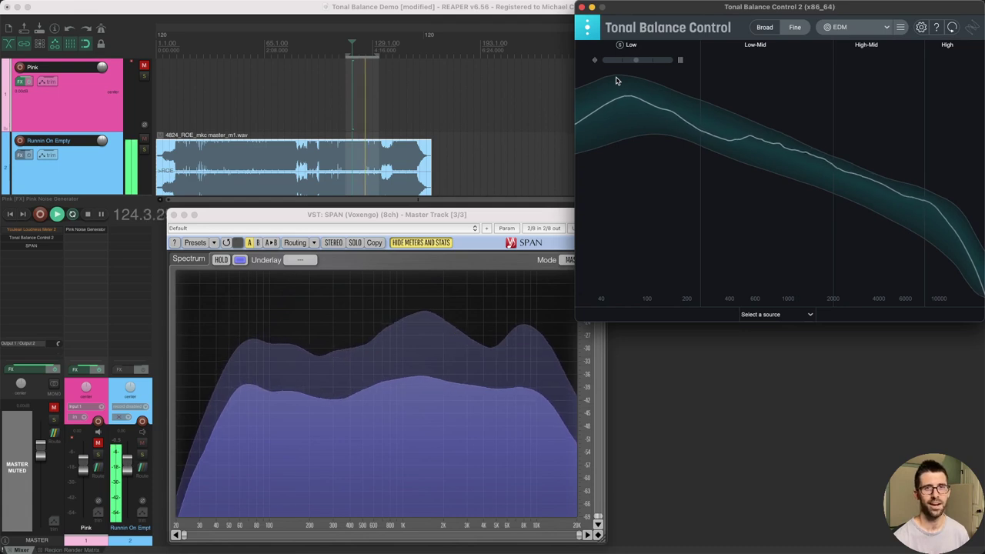
left_click(860, 27)
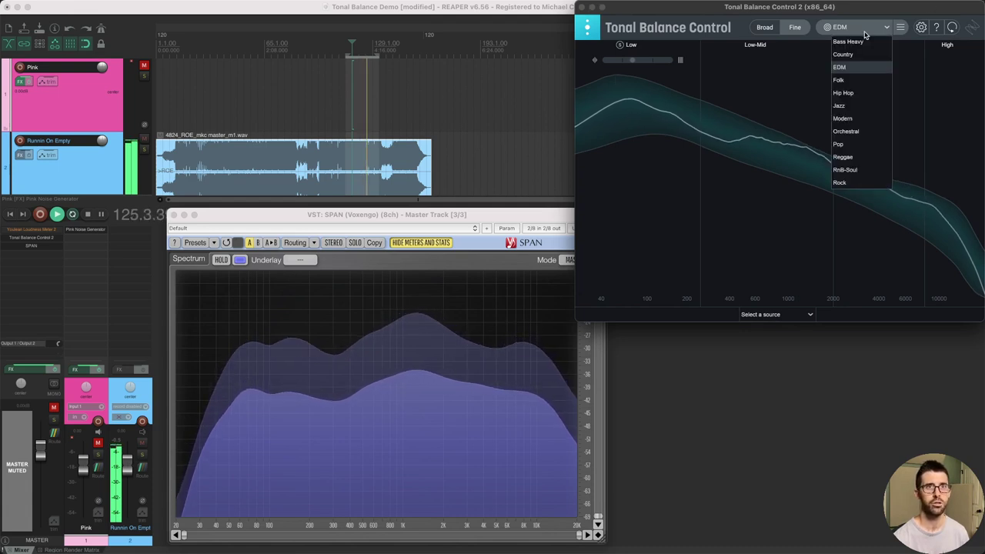
left_click(858, 119)
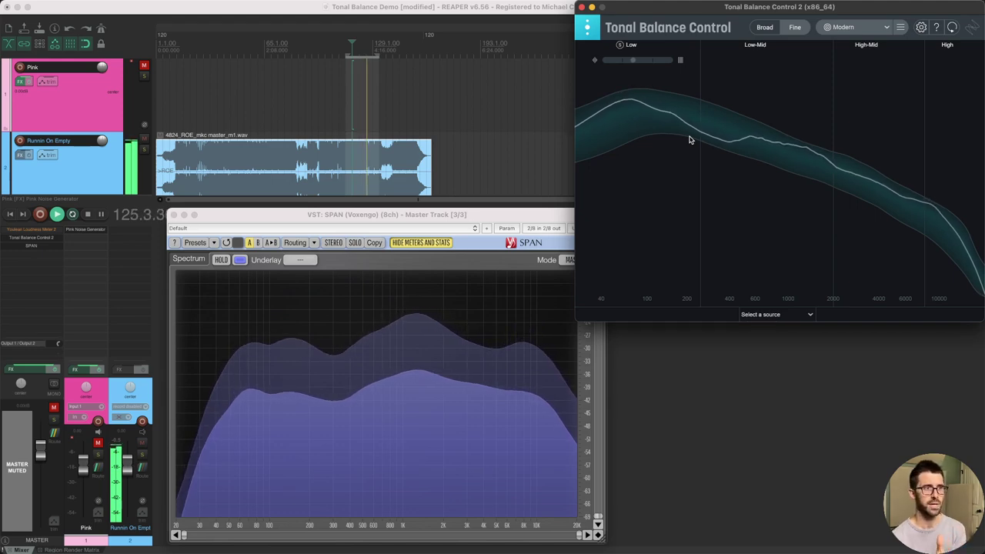
key("ctrl+Up")
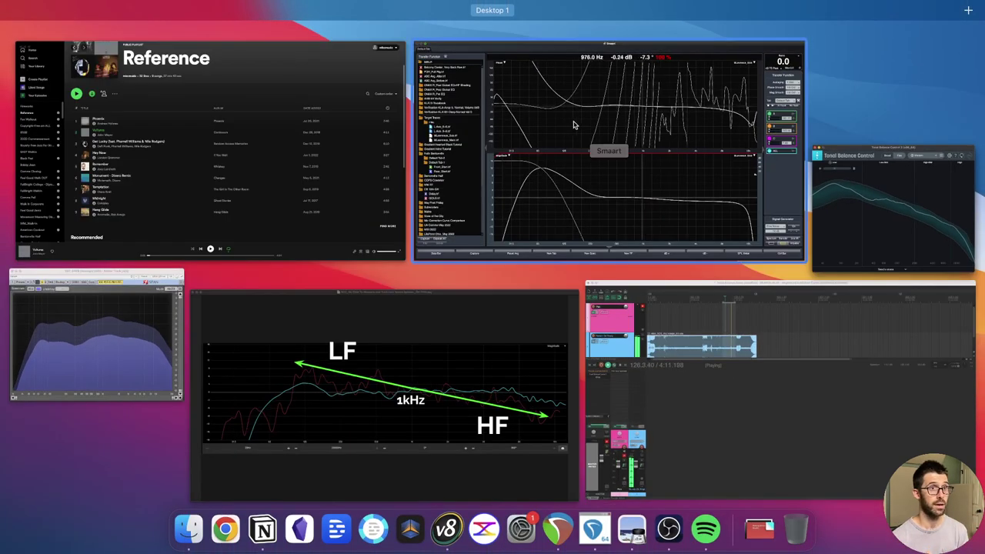
left_click(549, 146)
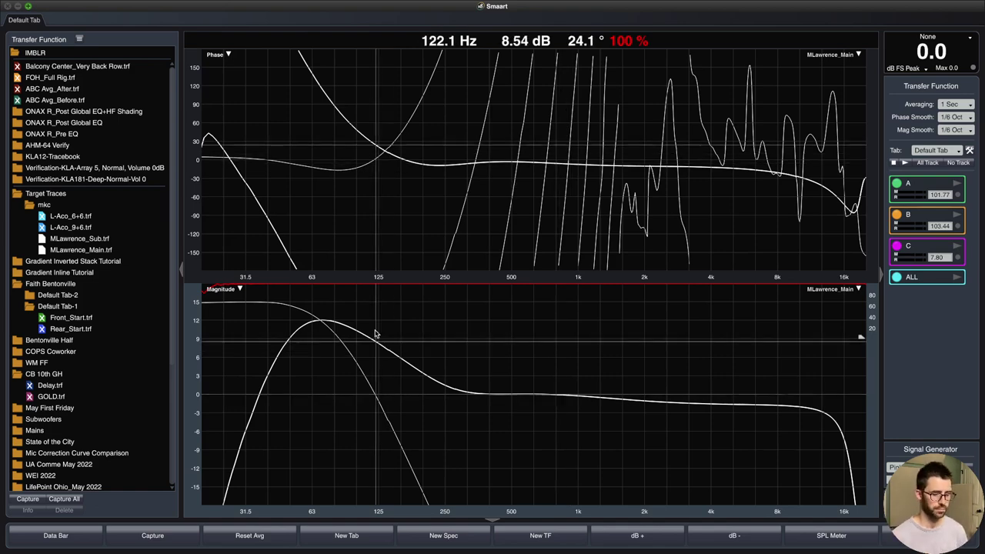
key("ctrl+Up")
left_click(675, 182)
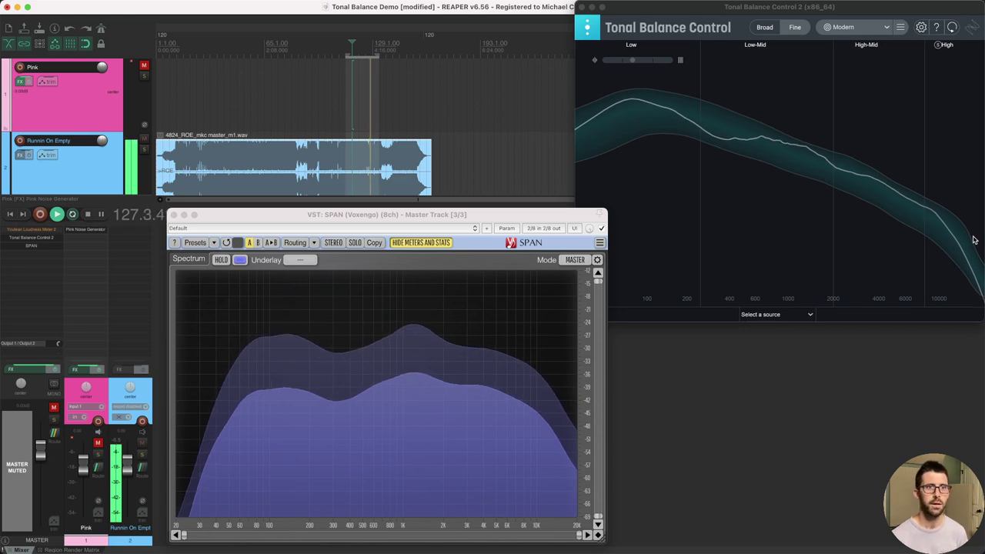
- Mute the Runnin On Empty track and unmute the Pink track in the mixer
left_click(142, 444)
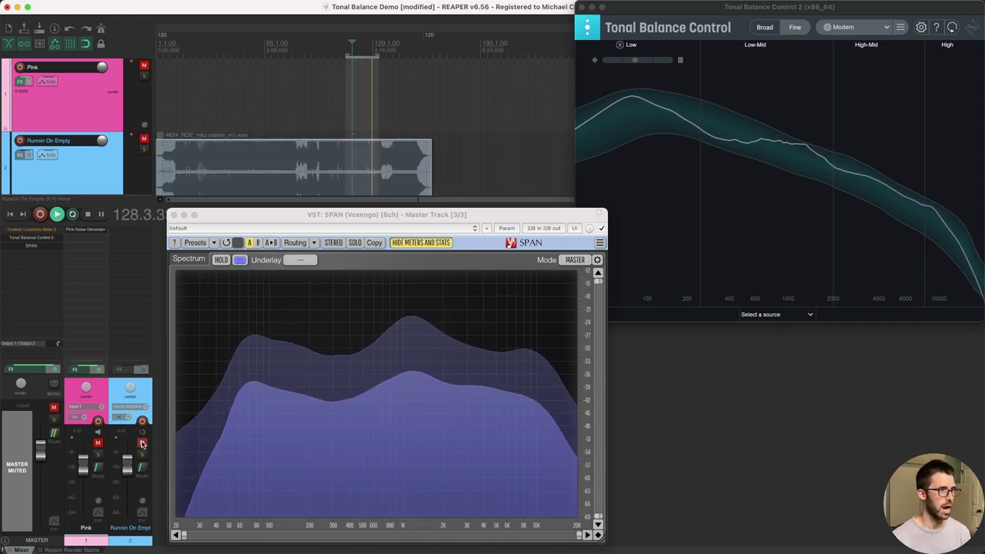
left_click(98, 443)
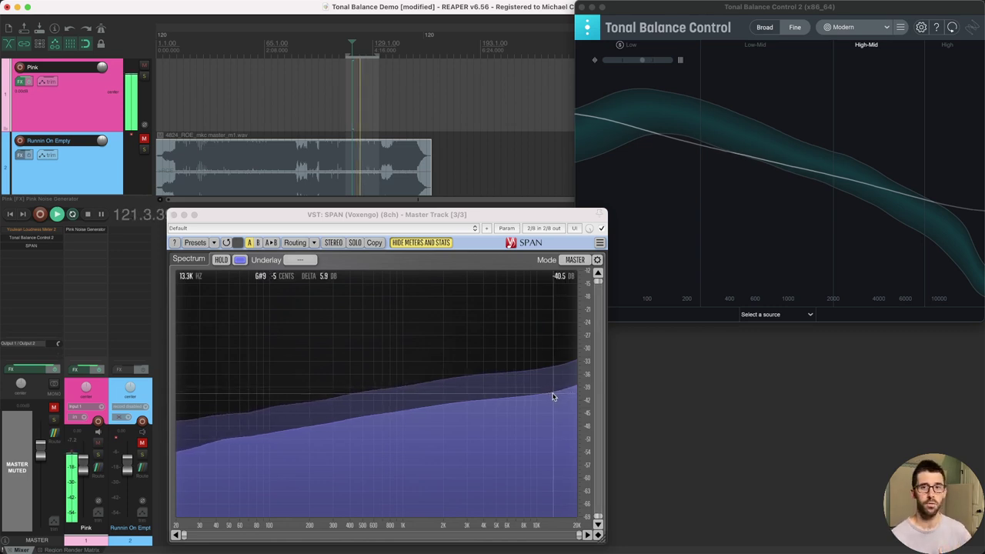
- Turn the Slope knob in SPAN's Spectrum Mode Editor down to 3.00 and close the editor
left_click(597, 260)
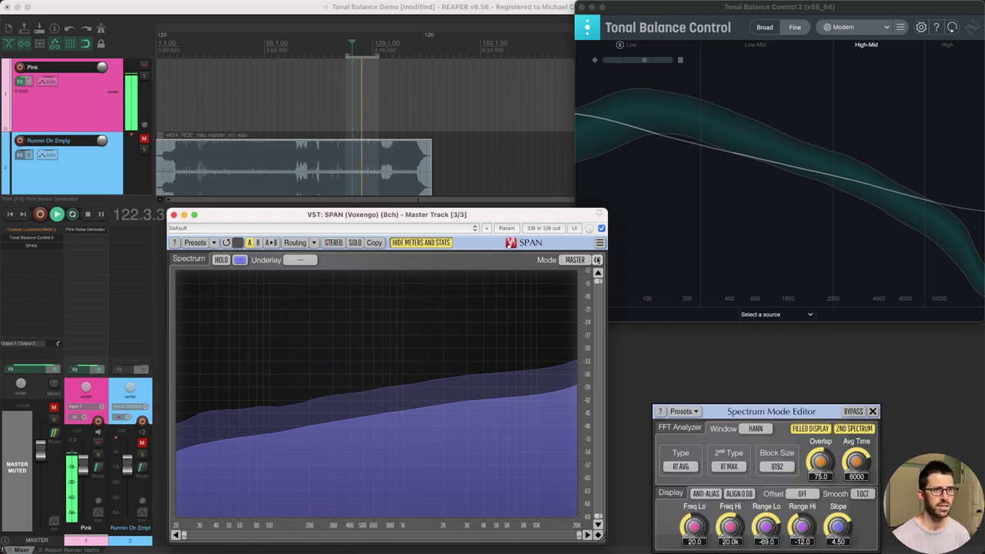
left_click_drag(858, 525, 842, 543)
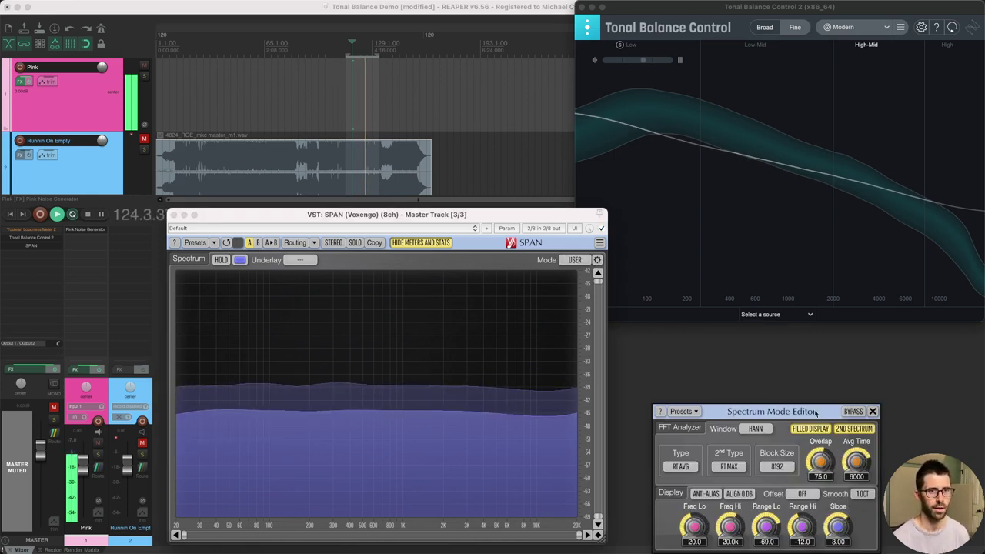
left_click_drag(816, 413, 813, 335)
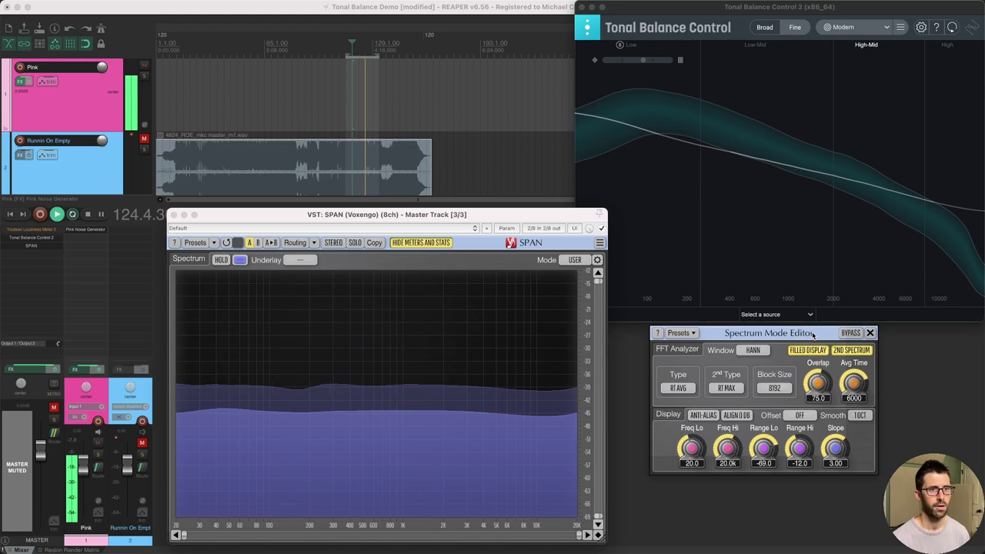
left_click(871, 333)
left_click(808, 168)
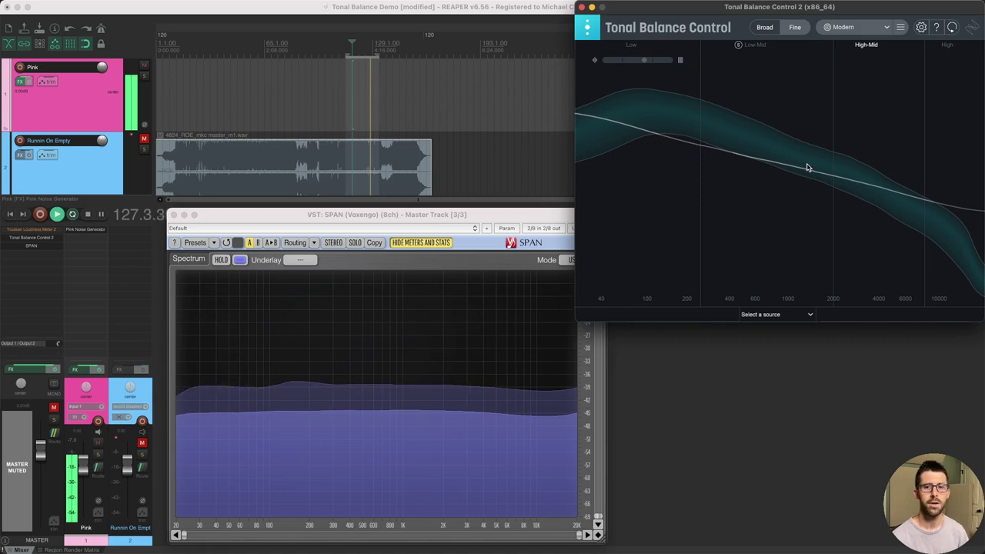